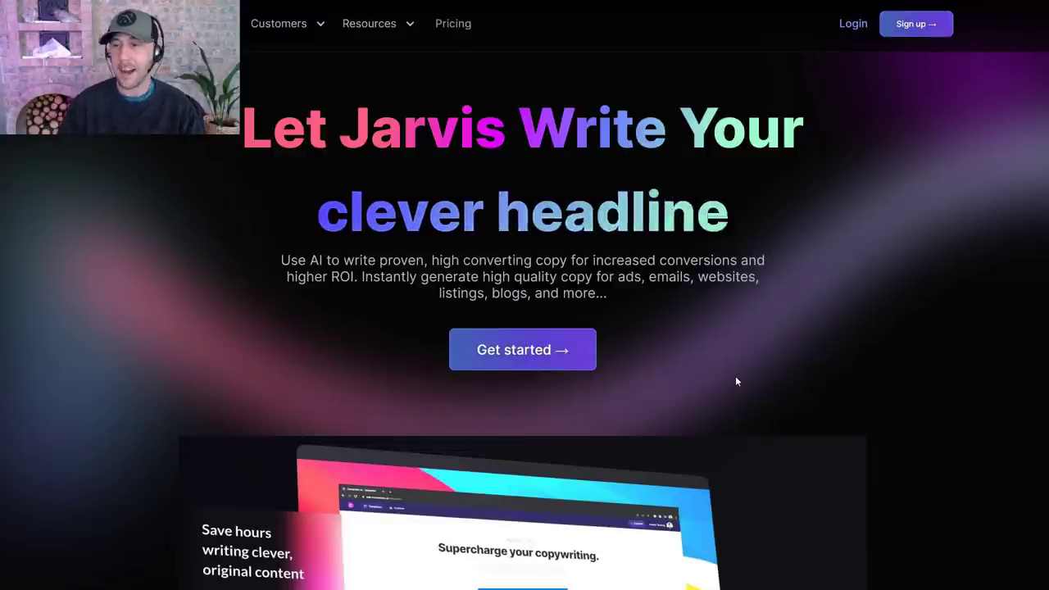
- Look over the Conversion.ai homepage down through the customer testimonials and the Jarvis introduction, and open the pricing information
left_click(876, 320)
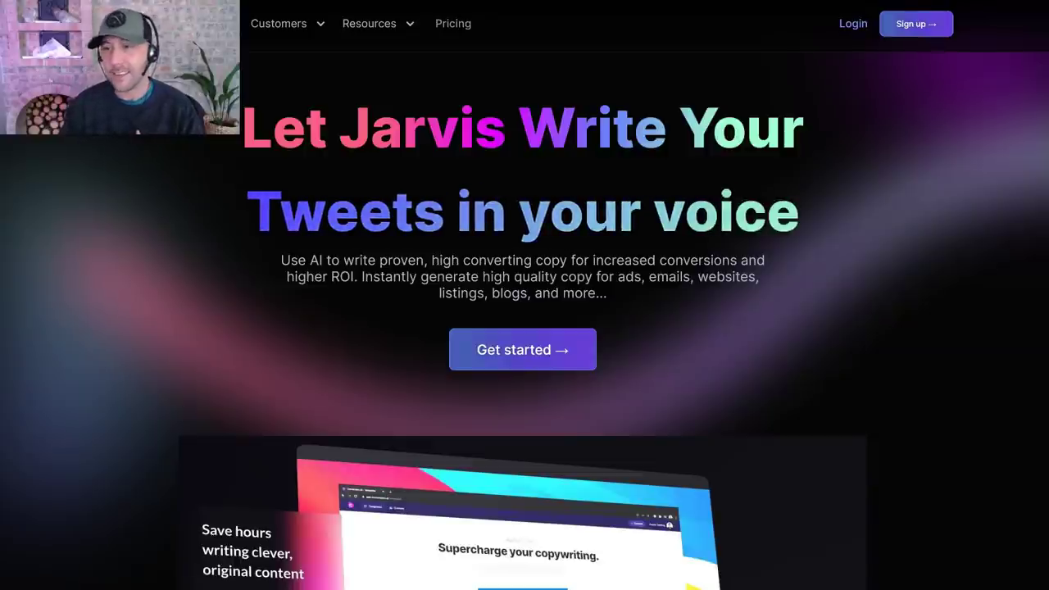
scroll(524, 328, "down", 5)
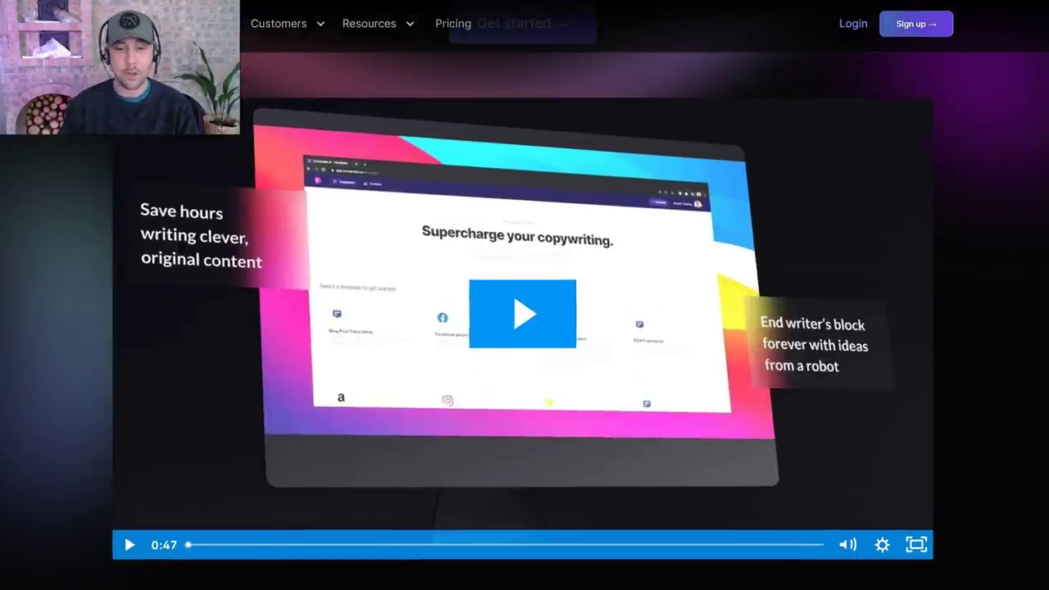
scroll(525, 328, "down", 1)
scroll(524, 328, "down", 20)
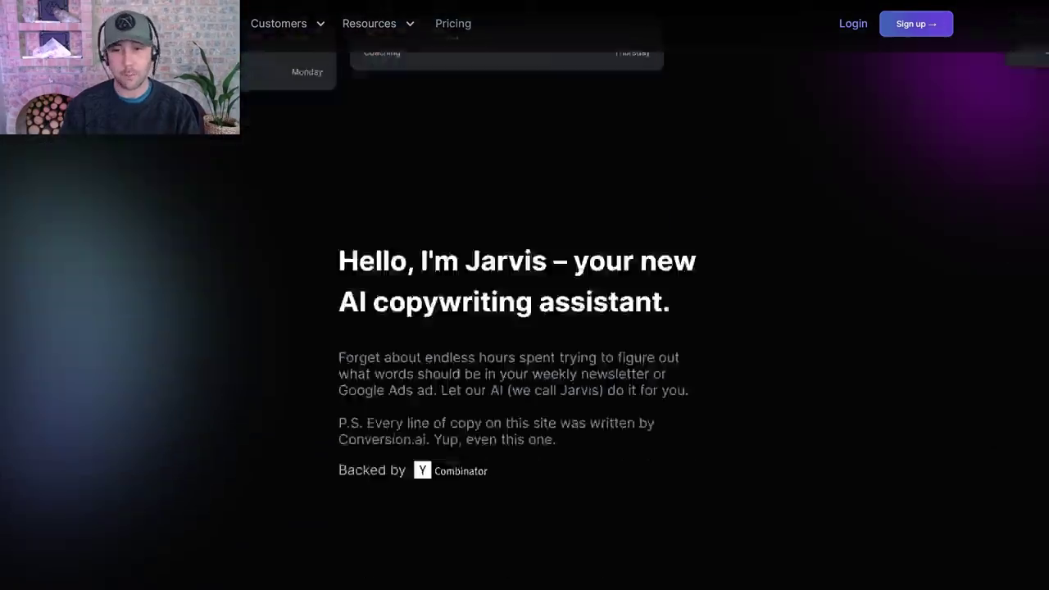
scroll(524, 327, "down", 8)
scroll(524, 327, "up", 20)
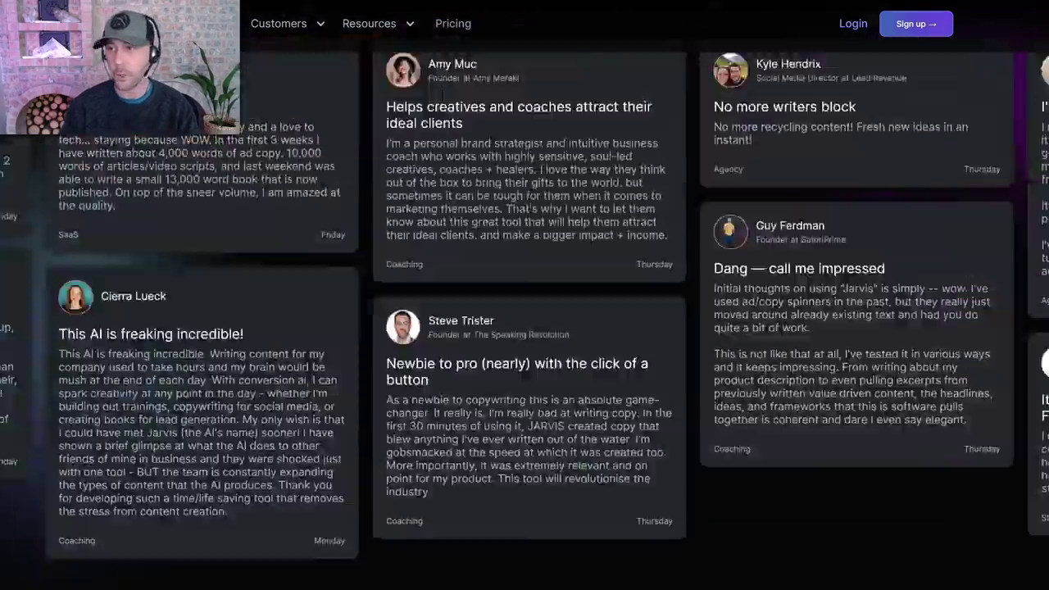
left_click(455, 26)
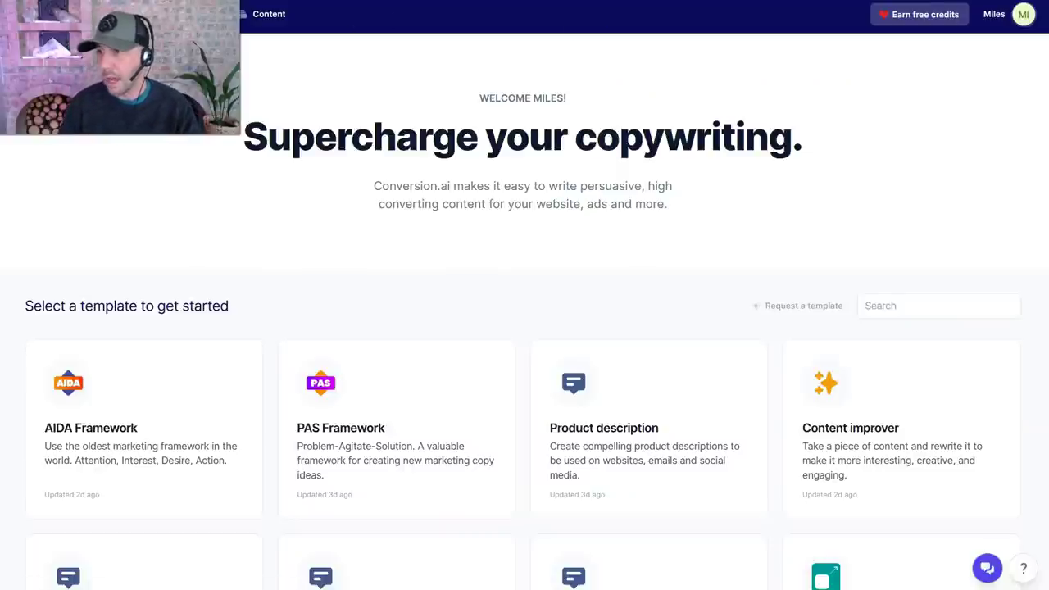
- Glance at the first copywriting templates, and look through the Help & Support page as far as its Trainings section
scroll(524, 327, "down", 3)
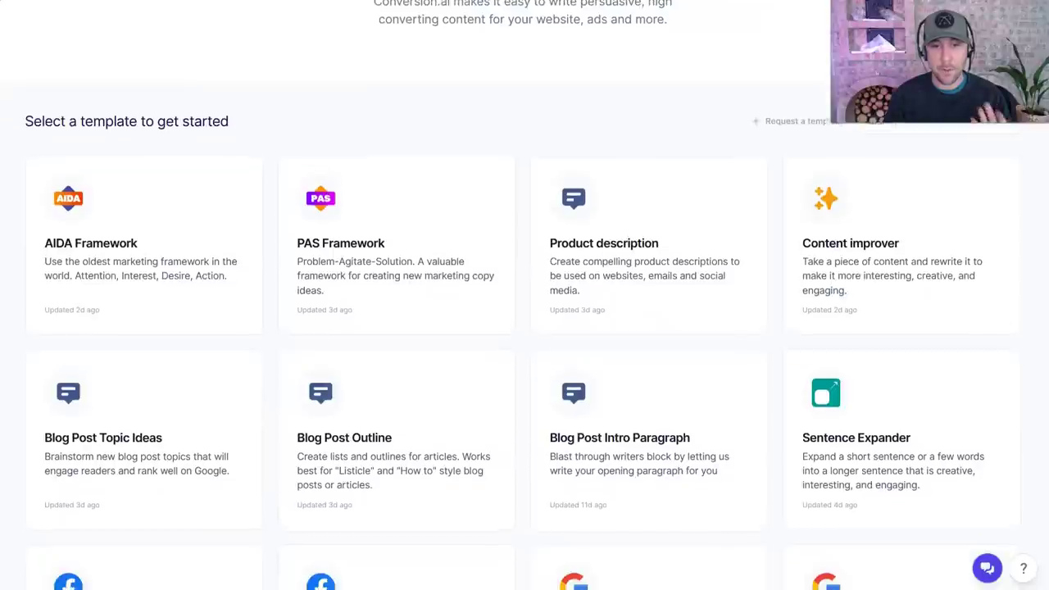
scroll(524, 328, "down", 1)
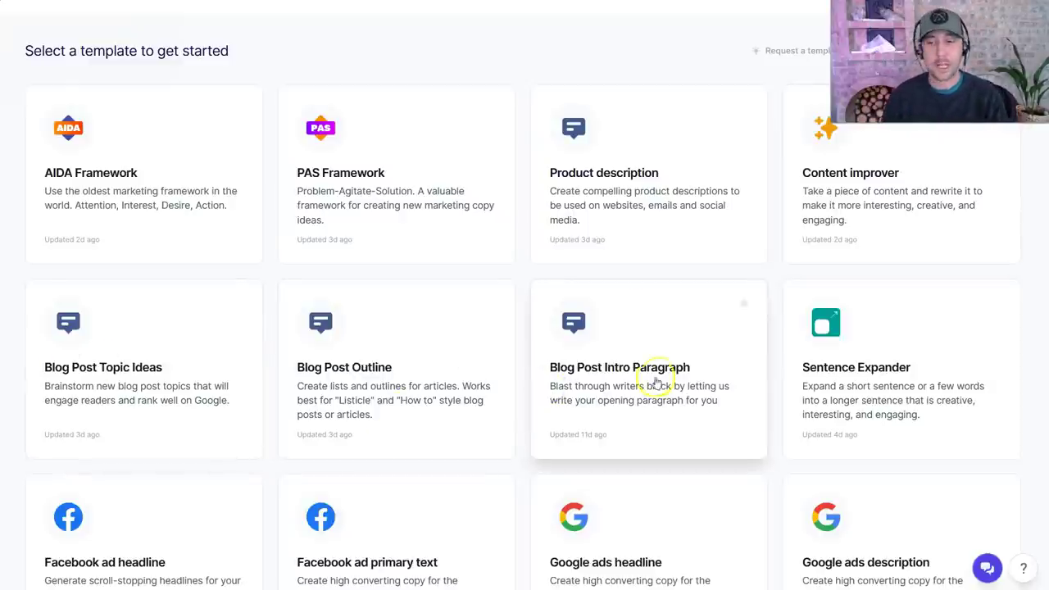
left_click(272, 465)
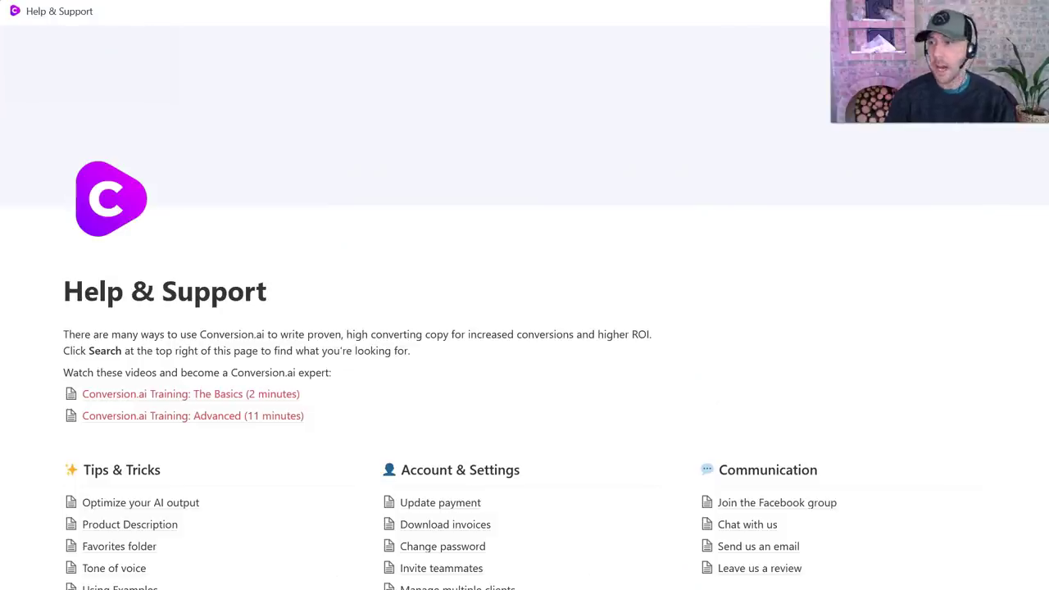
scroll(524, 328, "down", 6)
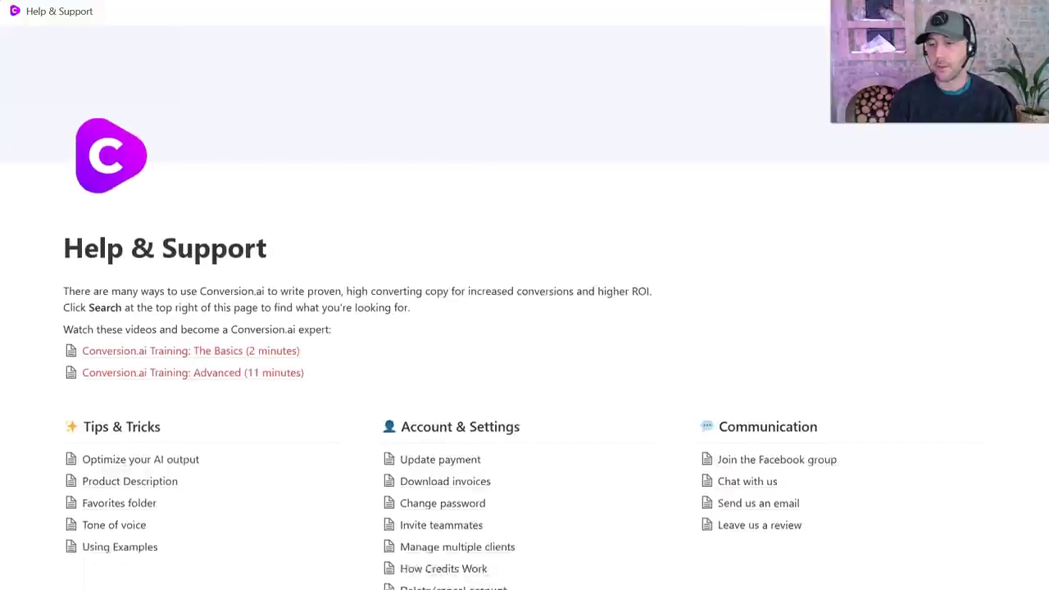
scroll(525, 327, "down", 1)
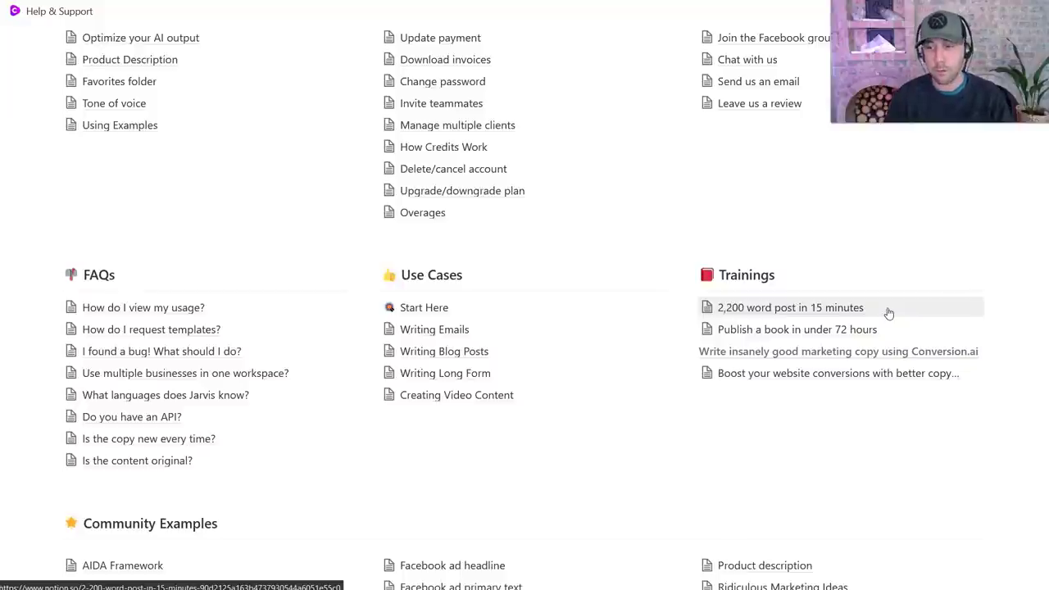
left_click(912, 341)
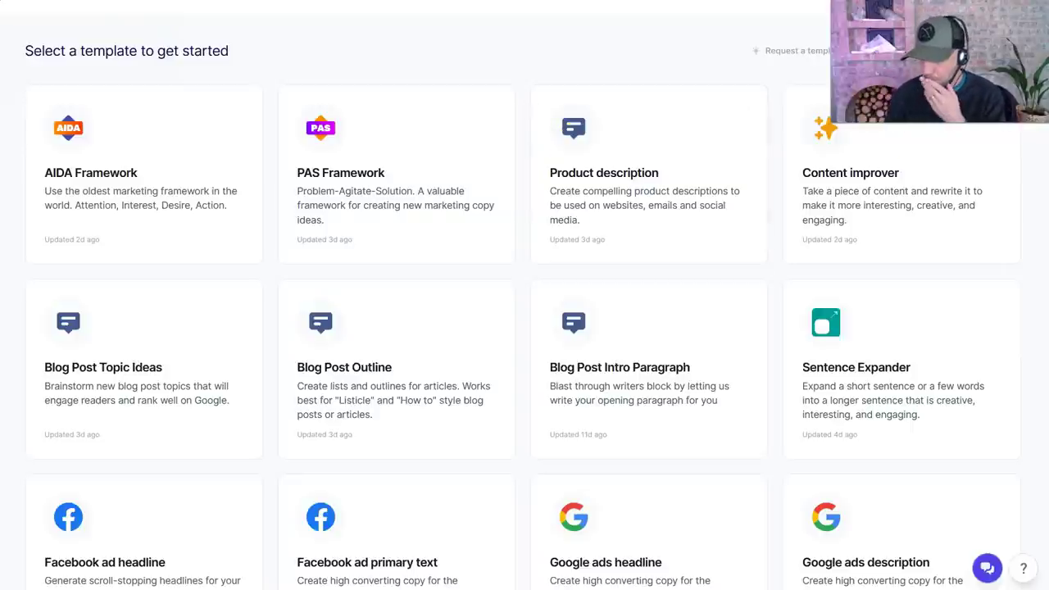
- Look through the whole template library, from the blog post and ad templates to the video and email ones
scroll(912, 426, "down", 5)
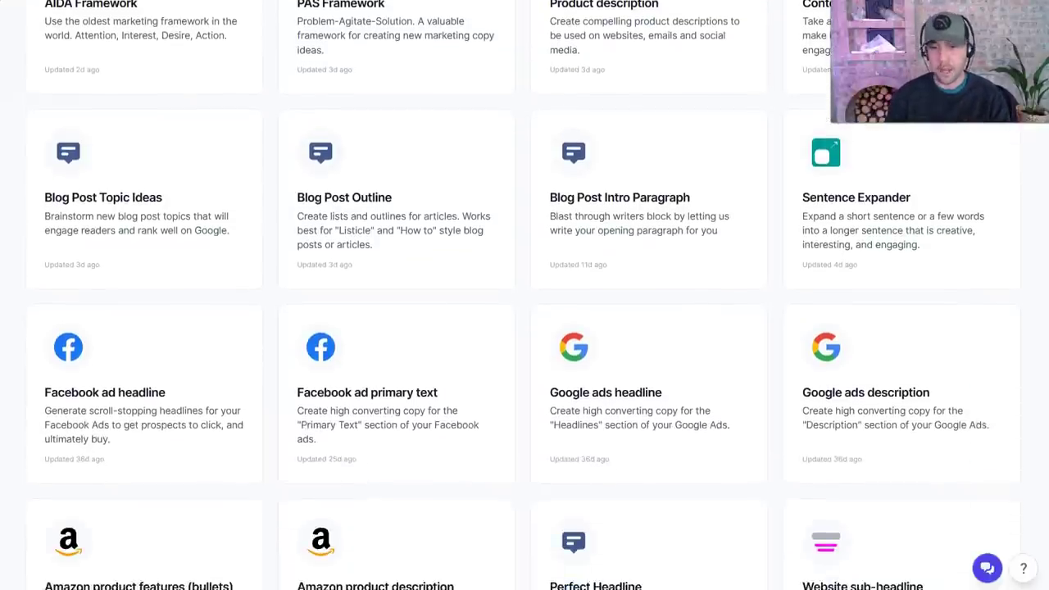
scroll(525, 328, "down", 2)
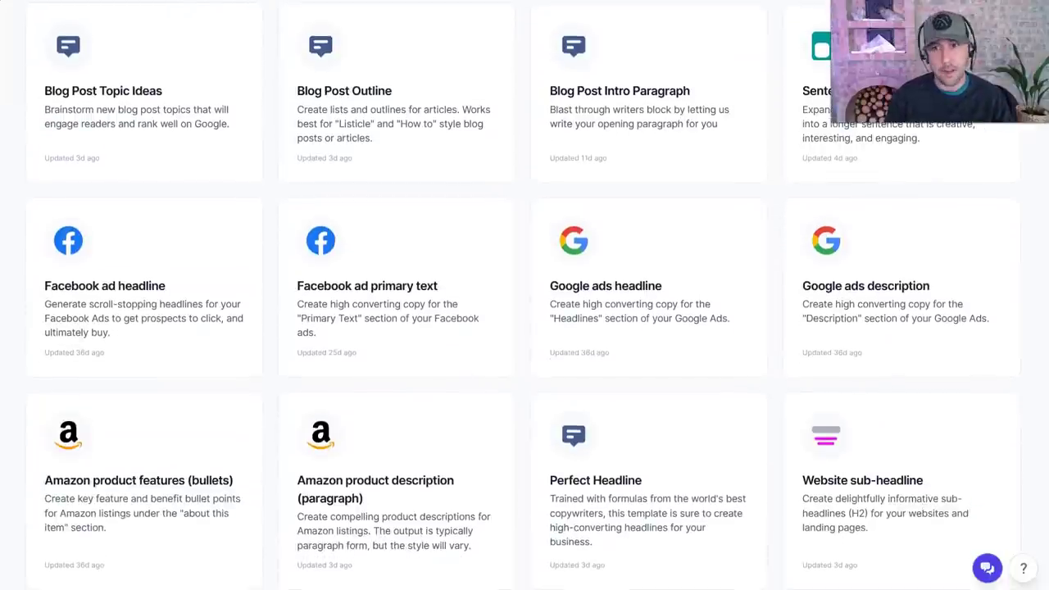
scroll(524, 327, "down", 4)
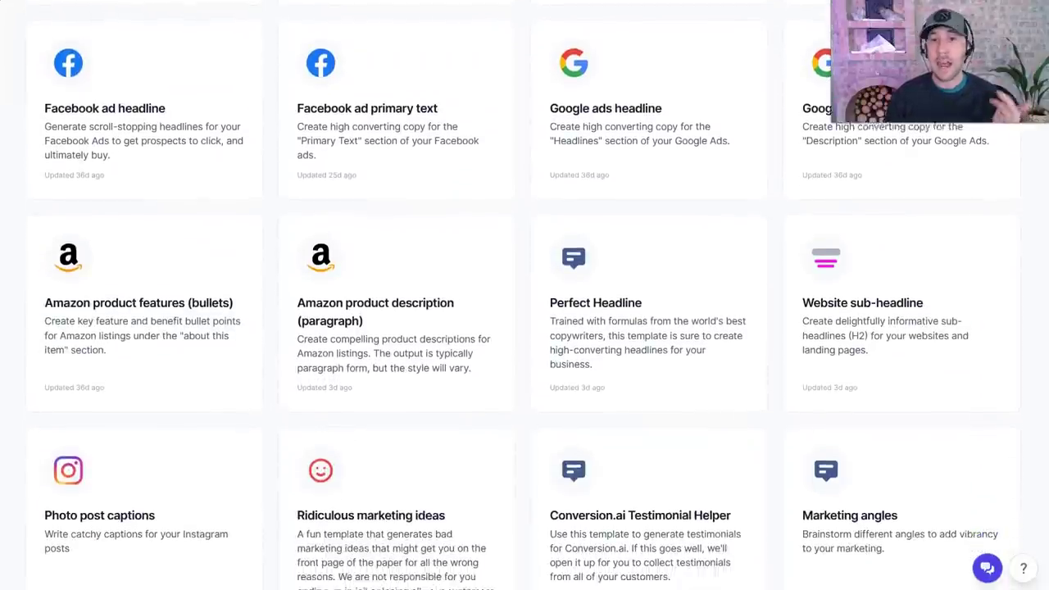
scroll(525, 327, "down", 1)
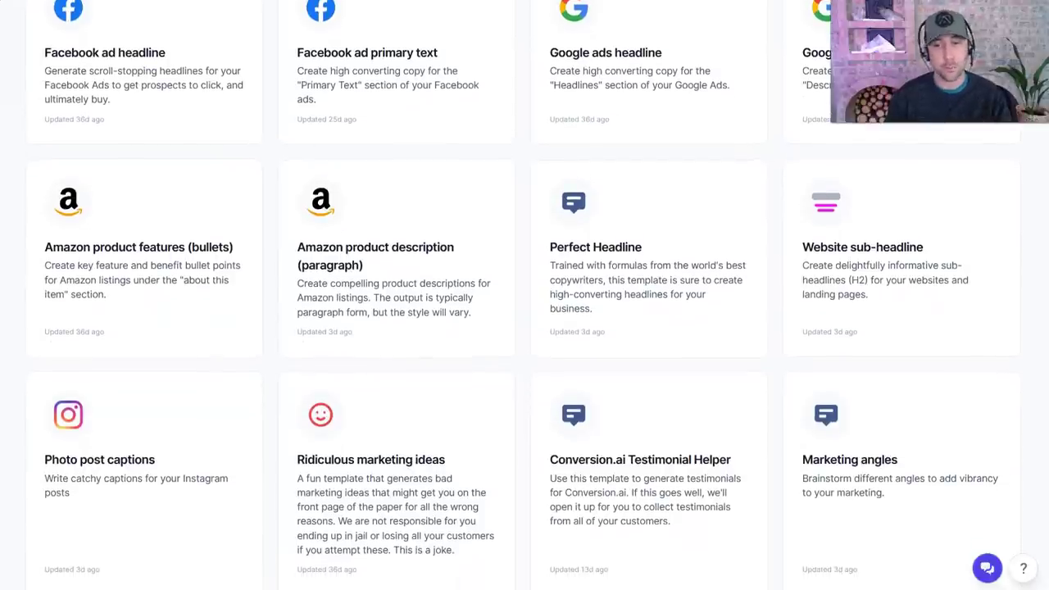
scroll(525, 328, "down", 2)
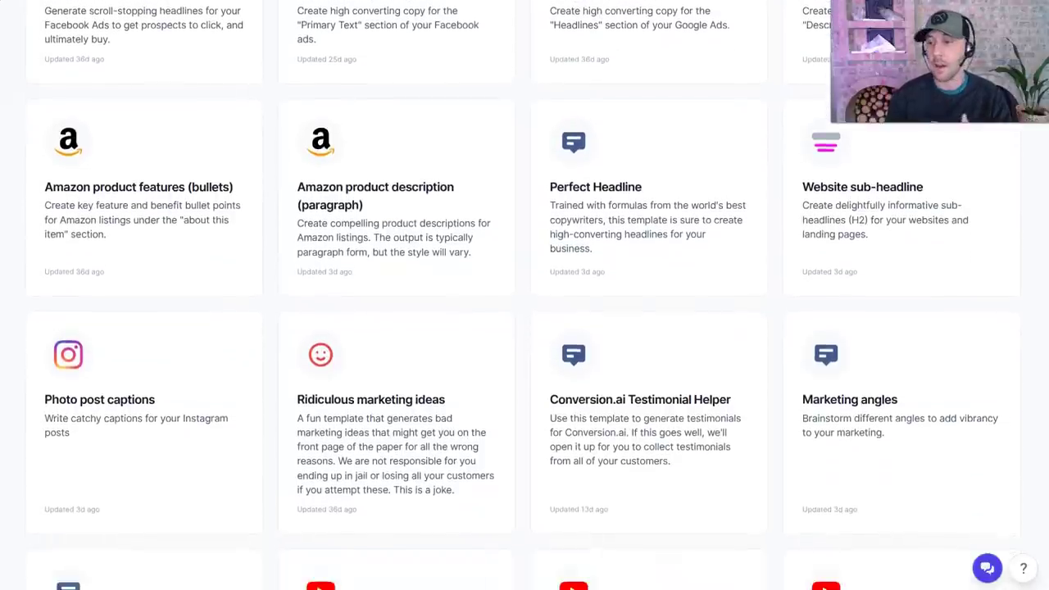
scroll(525, 328, "down", 3)
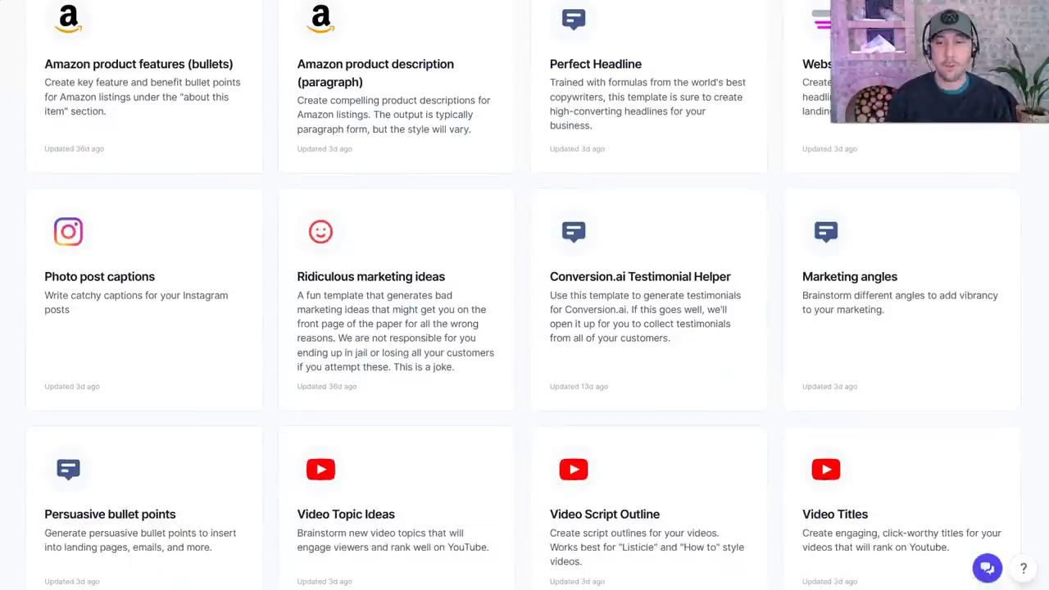
scroll(524, 328, "down", 5)
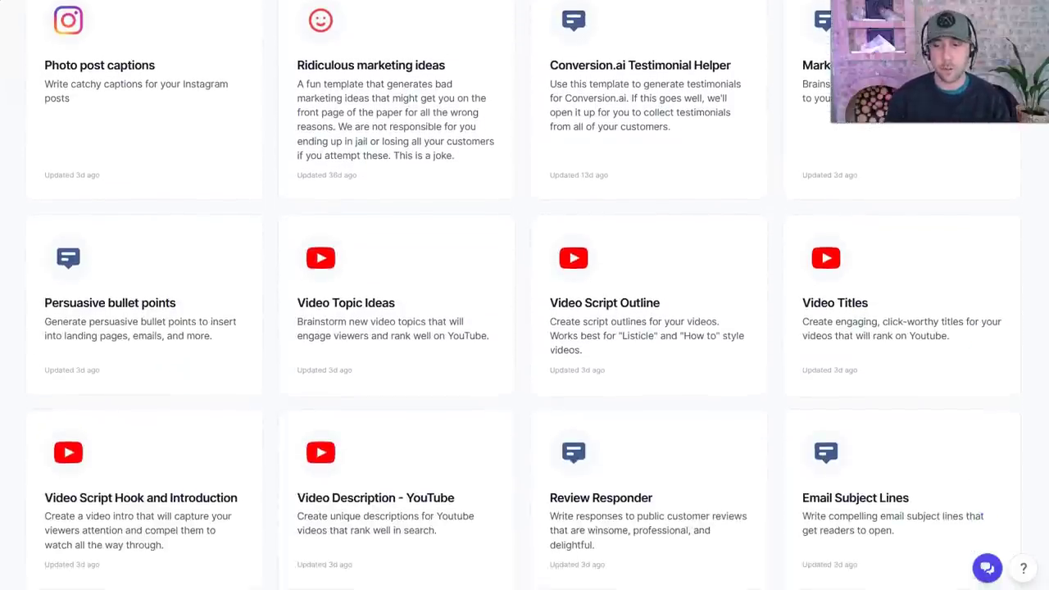
scroll(524, 327, "down", 2)
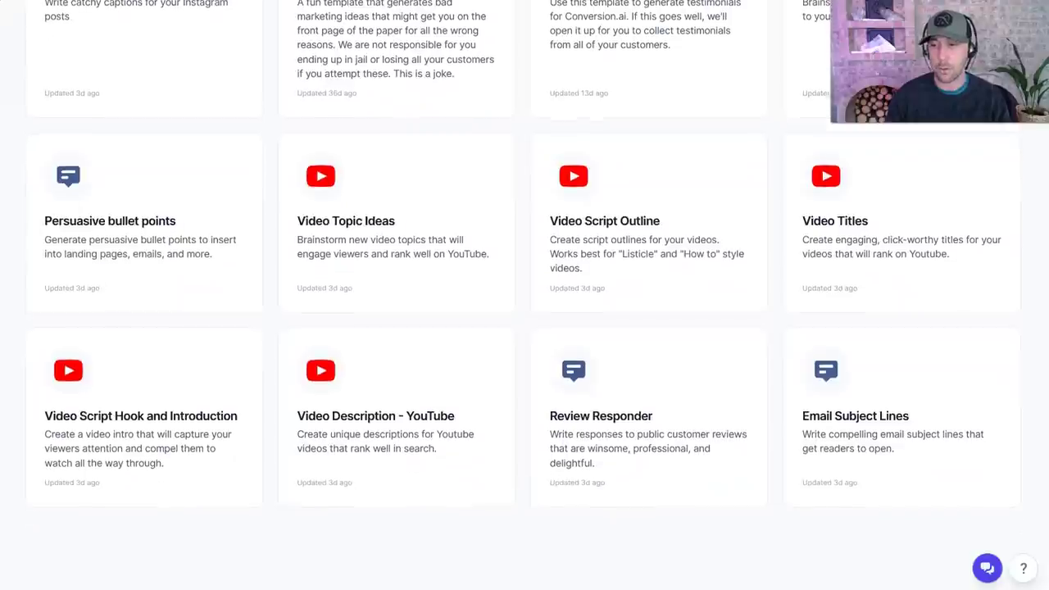
scroll(524, 327, "up", 2)
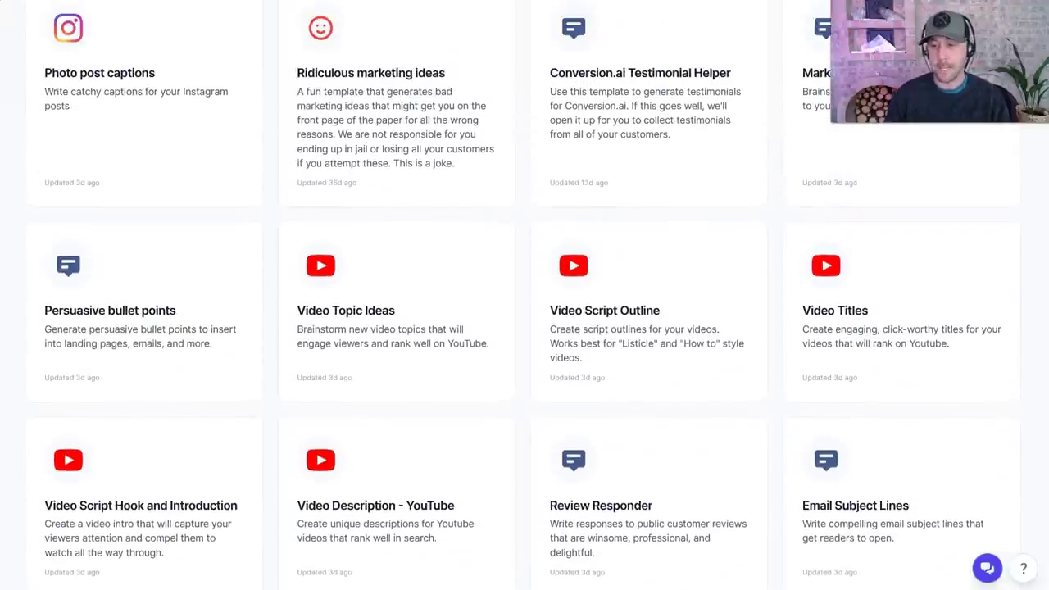
scroll(524, 327, "up", 12)
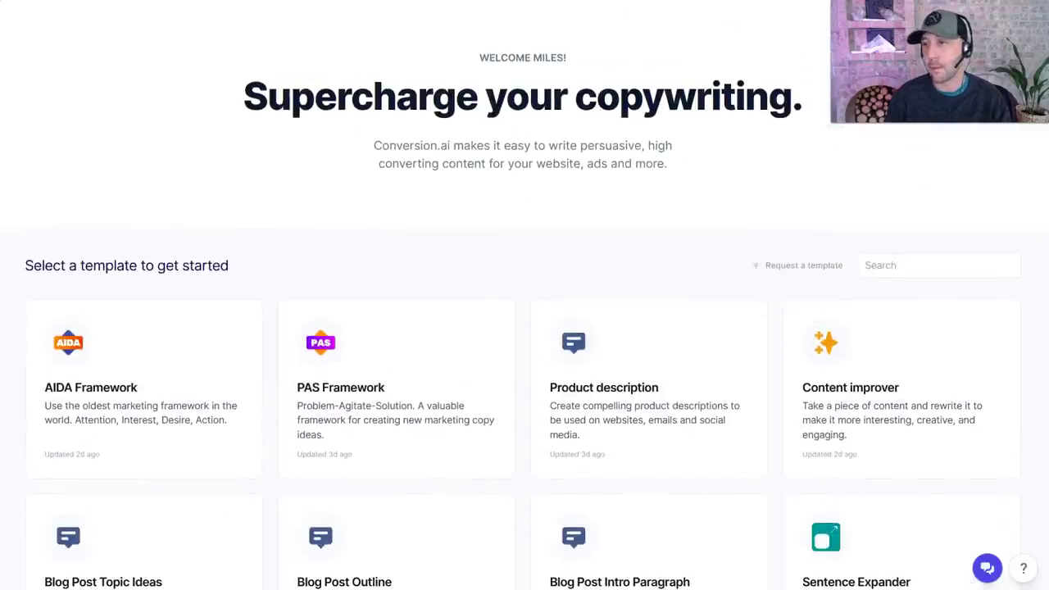
- Open the Blog Post Intro Paragraph template and enter the blog post title "Can artificial intelligence Help You Create Better Content, Faster?"
scroll(525, 328, "down", 3)
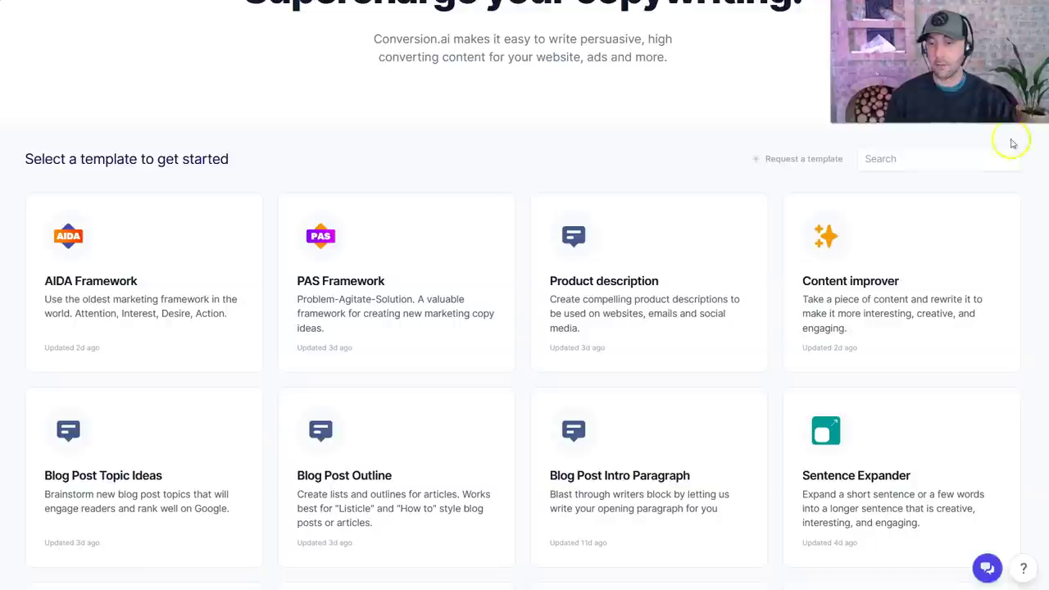
scroll(778, 271, "down", 2)
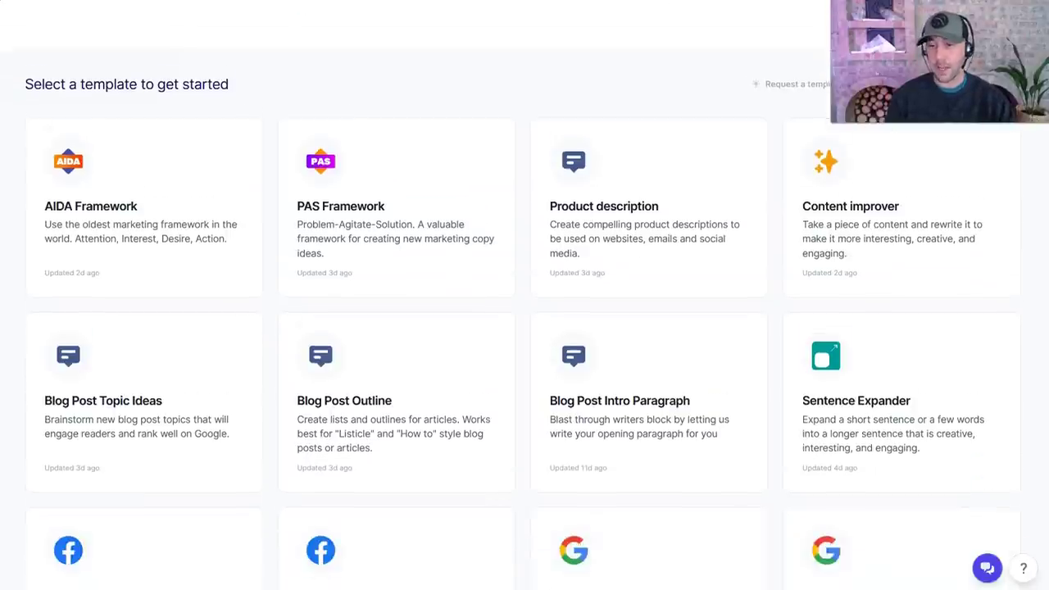
left_click(589, 333)
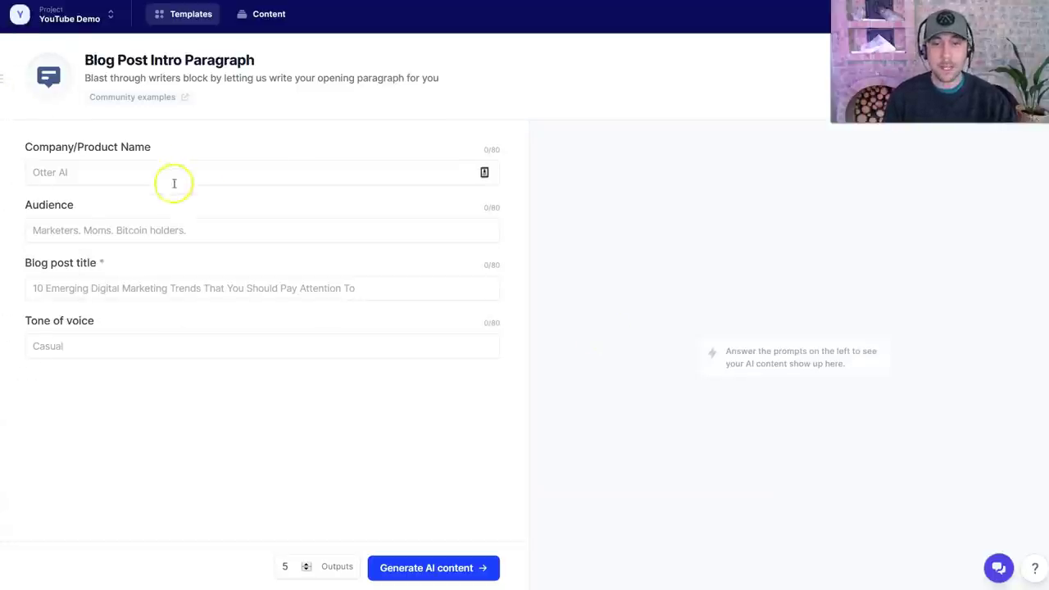
left_click(167, 286)
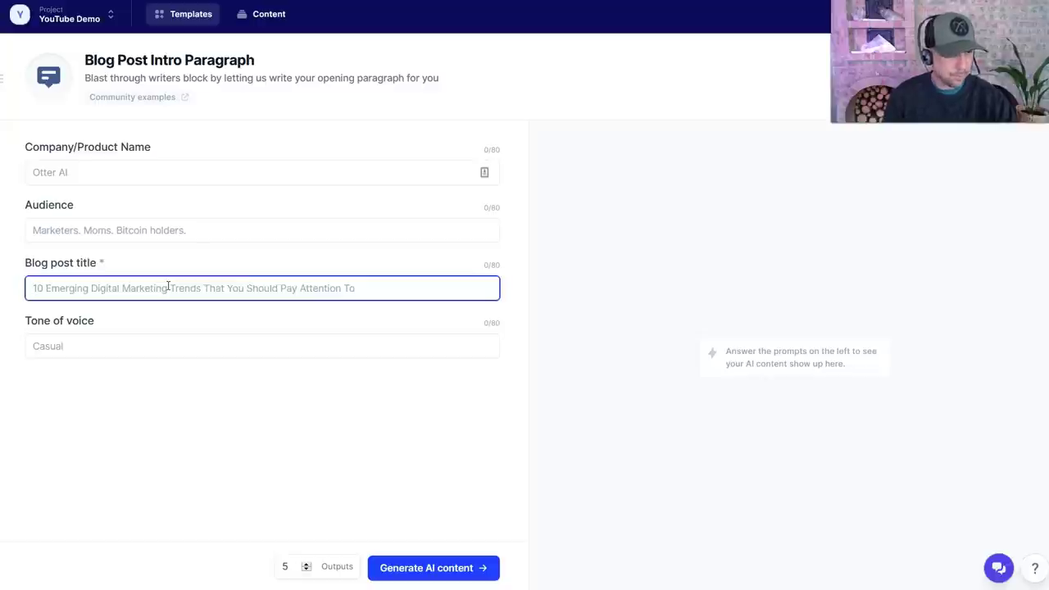
type("Can artificial intelligence Help You Create Better Content, Faster?")
- Set the tone of voice for the intro paragraph to "Helpful"
left_click(137, 348)
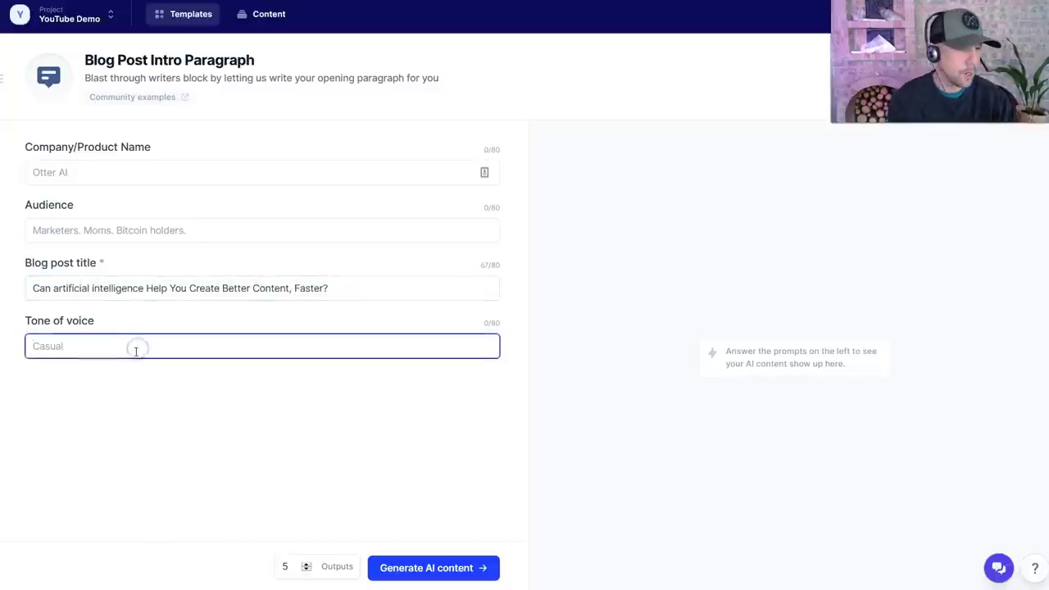
type("Helfp")
key("BackSpace")
key("BackSpace")
type("p")
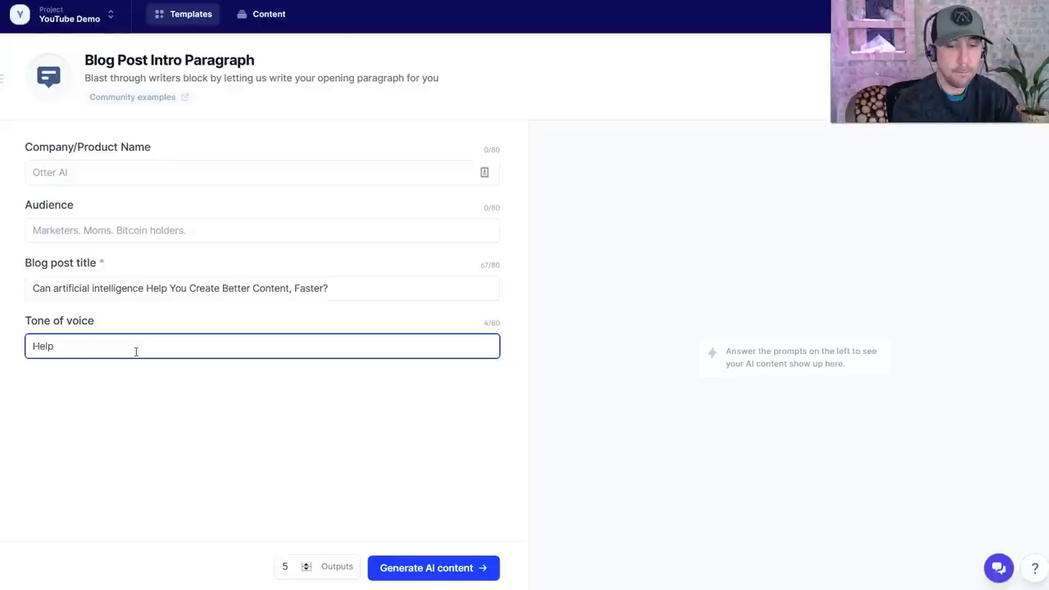
type("ful")
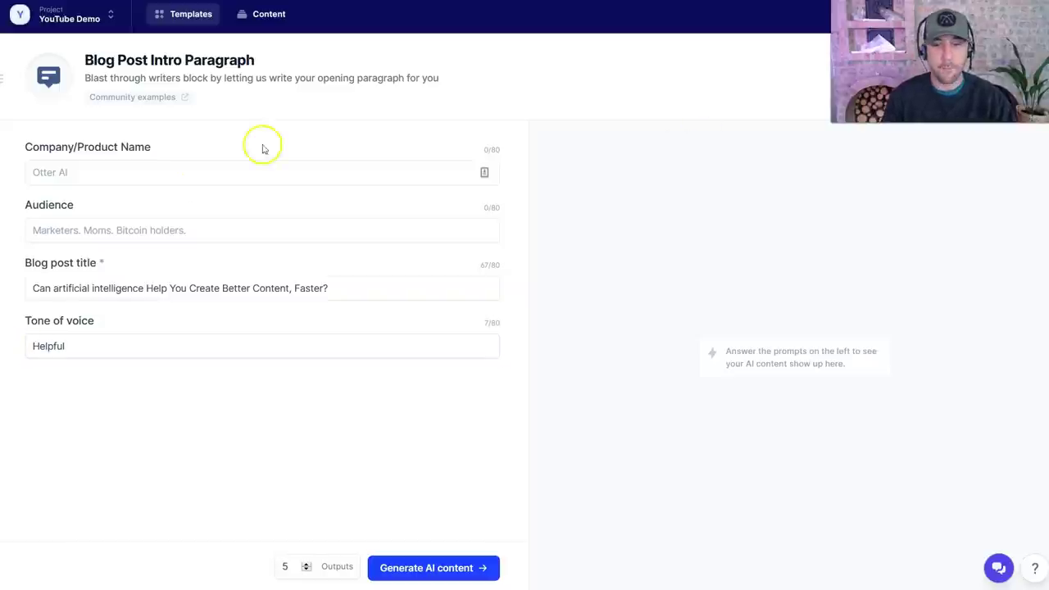
- Enter "artificial intelligence" as the company/product name and "Marketers" as the audience
left_click(259, 170)
type("artificial intelligence")
left_click(196, 233)
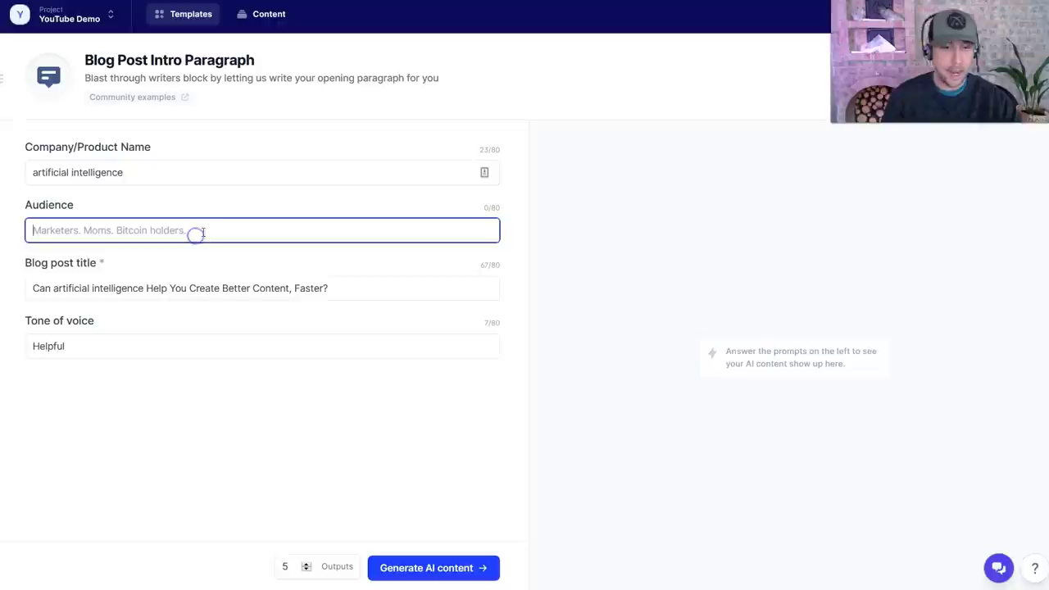
type("Marketers")
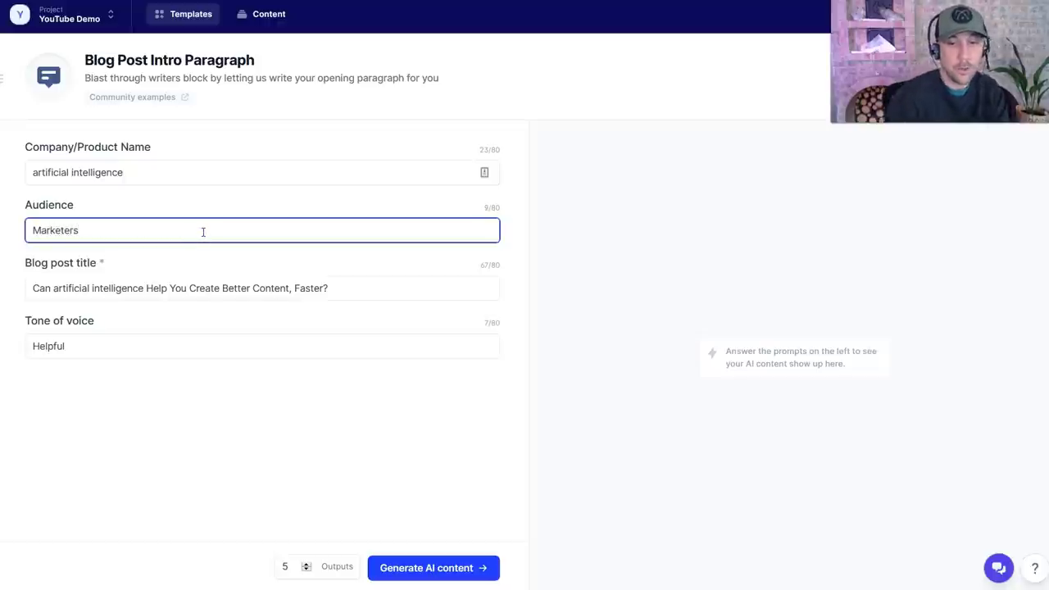
- Reduce the number of outputs to 2 and generate the AI intro paragraphs
left_click(306, 571)
left_click(306, 571)
left_click(305, 571)
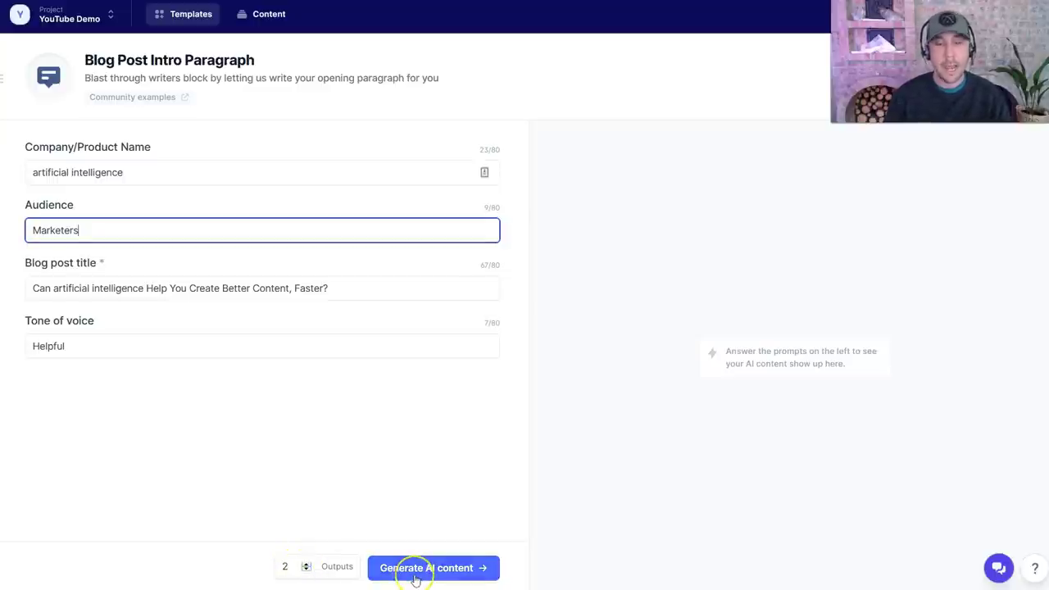
left_click(411, 571)
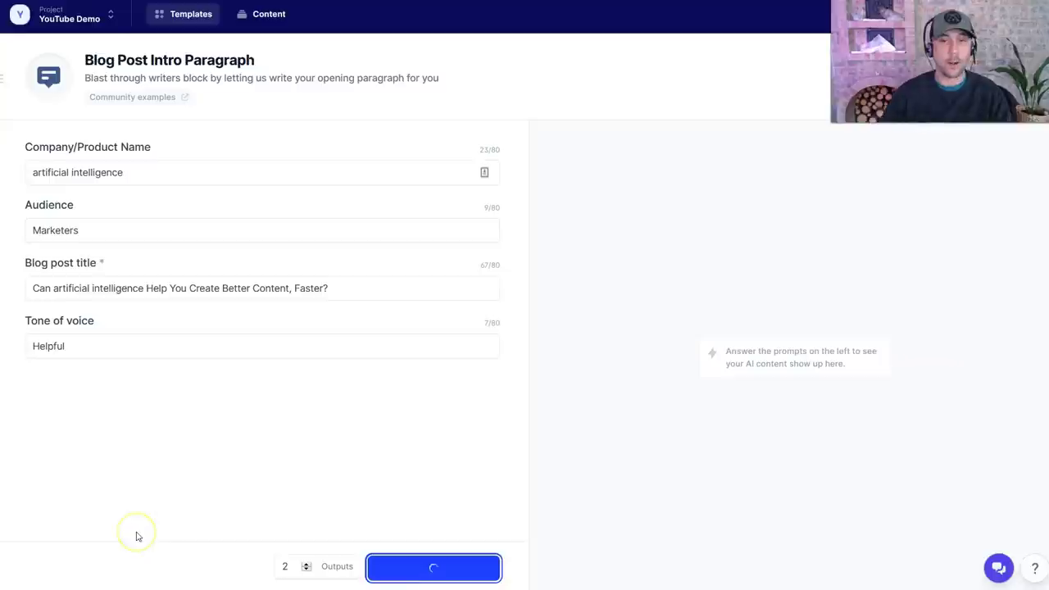
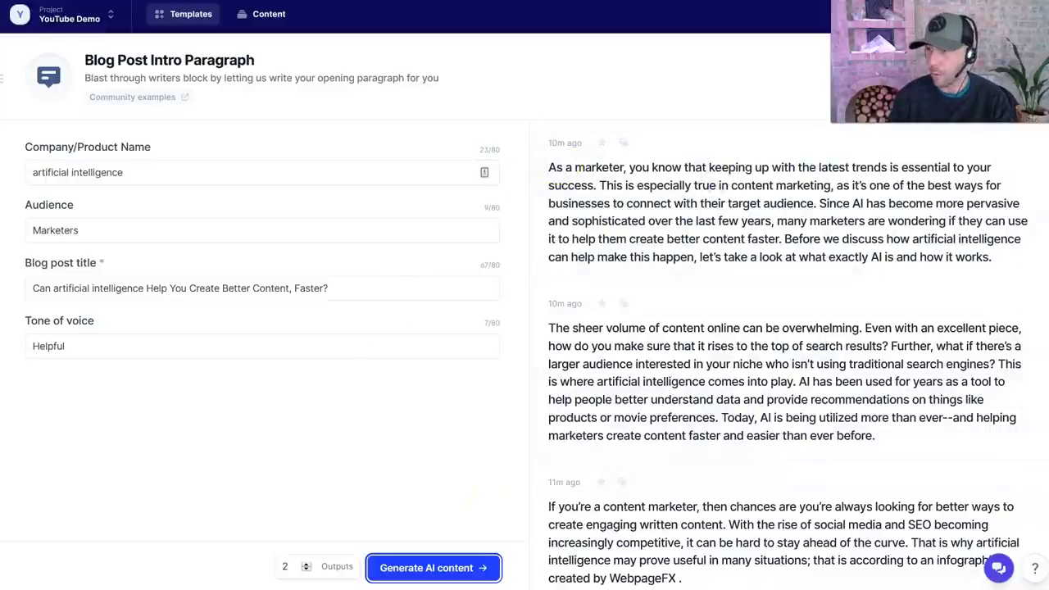
- Mark the generated paragraph beginning "As a marketer, you know that keeping up with the latest trends" as a favorite
scroll(787, 361, "down", 1)
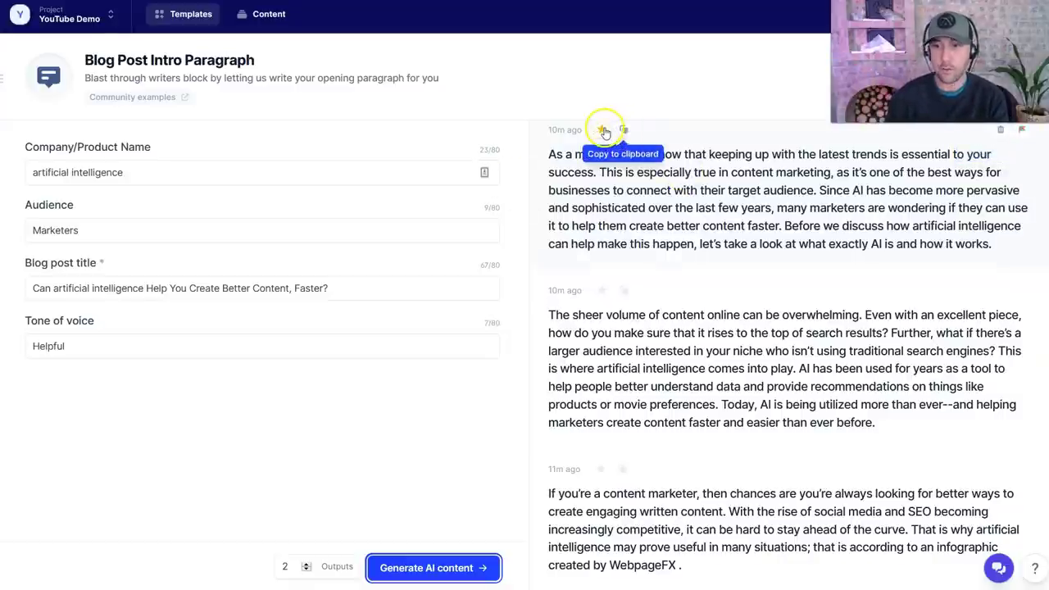
left_click(601, 130)
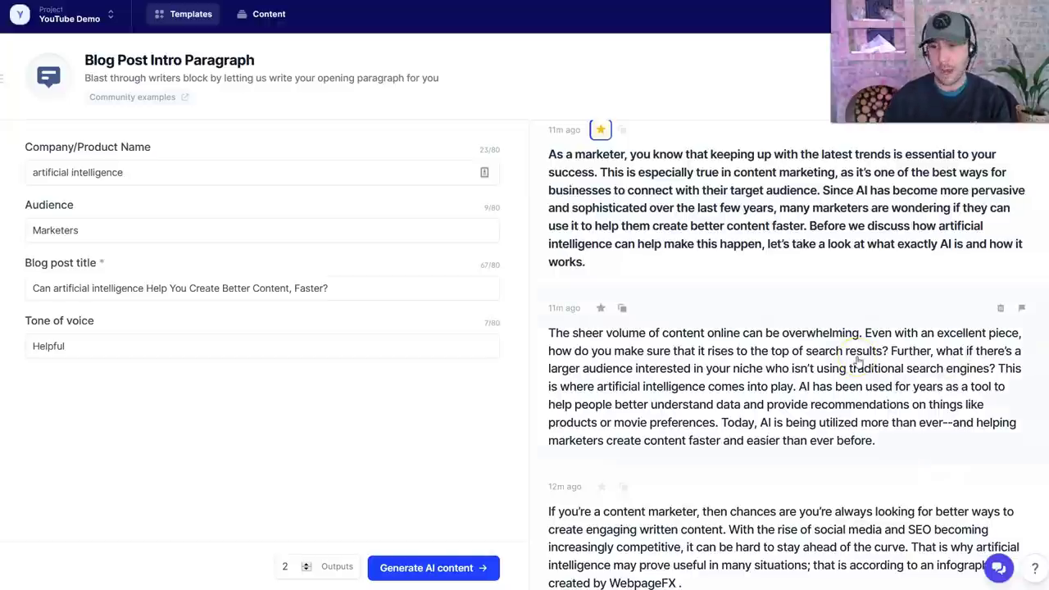
- Review the project's saved content, including the favorited items, and return to the full content list
left_click(278, 14)
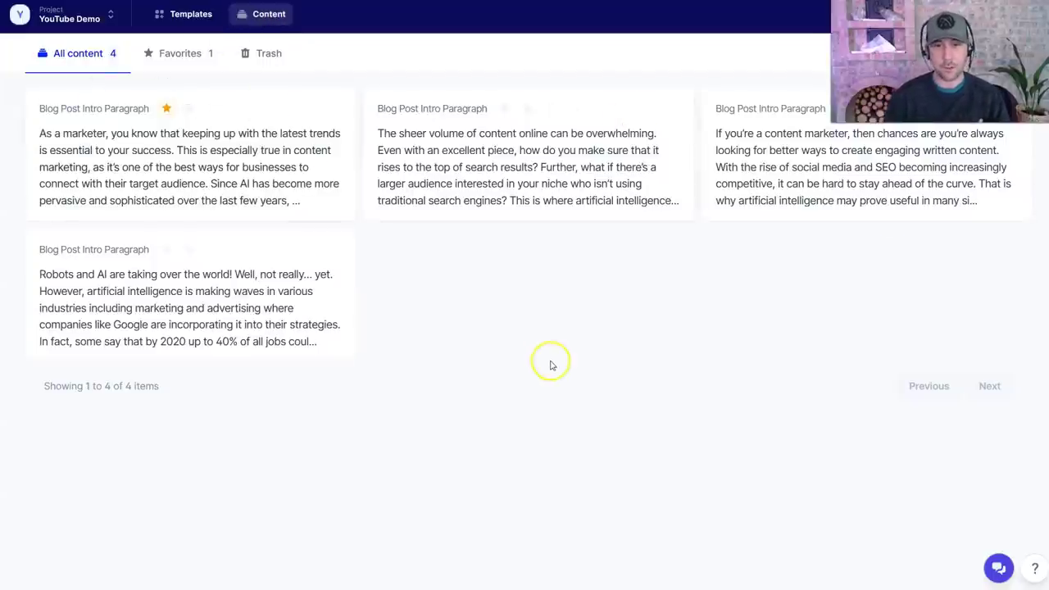
left_click(194, 52)
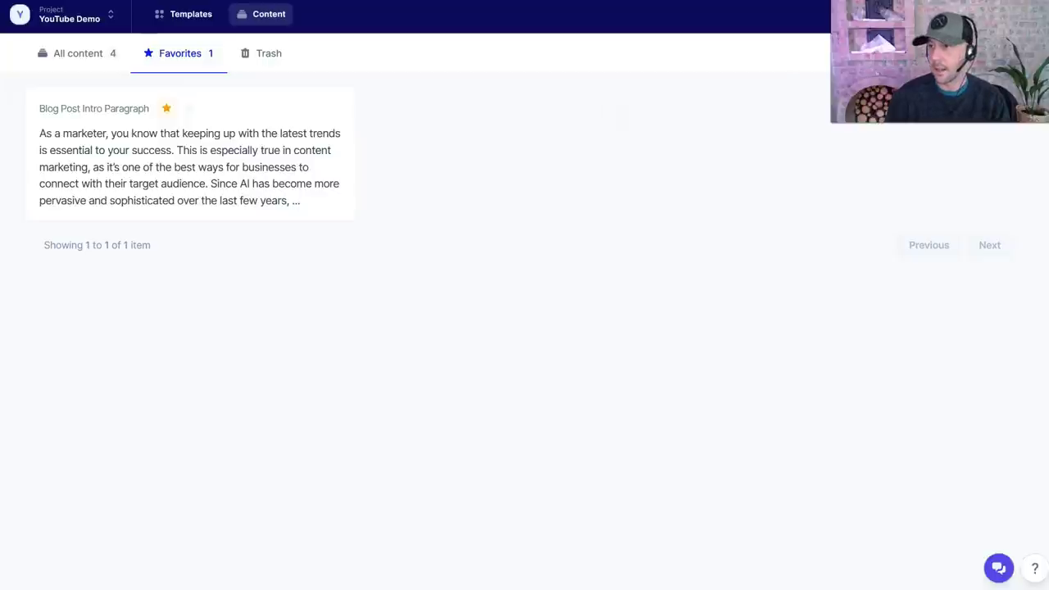
left_click(72, 54)
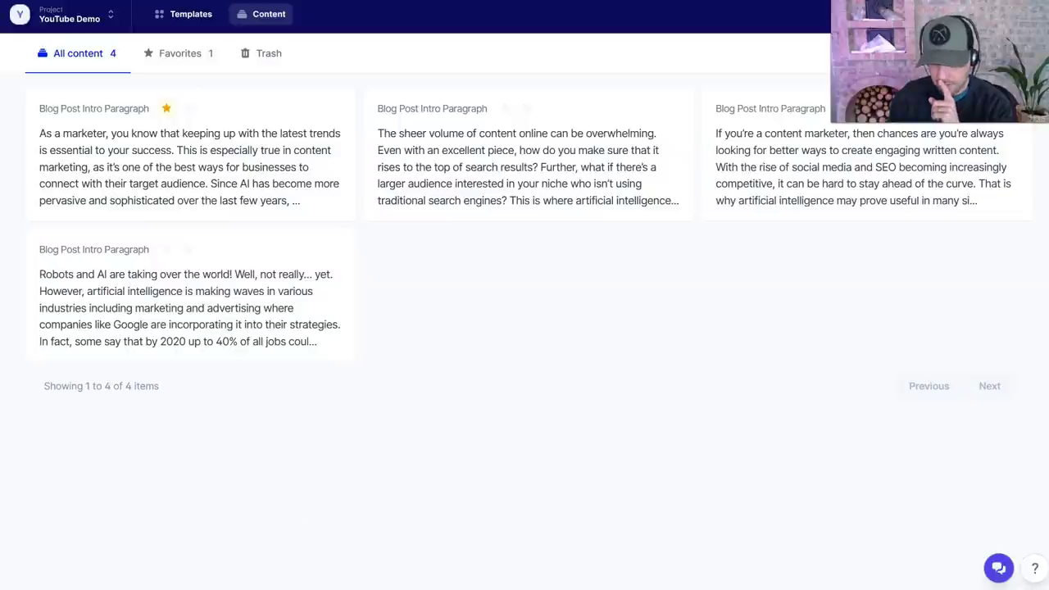
- Copy the favorited paragraph beginning "As a marketer, you know" and paste it into a new Notepad document, followed by blank lines
right_click(310, 266)
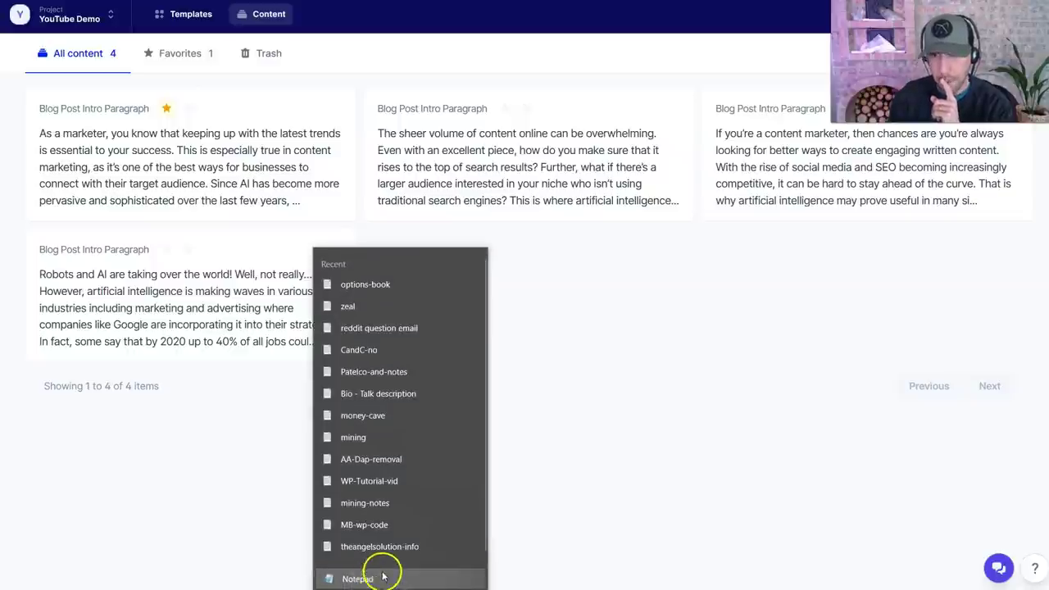
left_click(374, 574)
left_click_drag(601, 3, 495, 41)
left_click(361, 115)
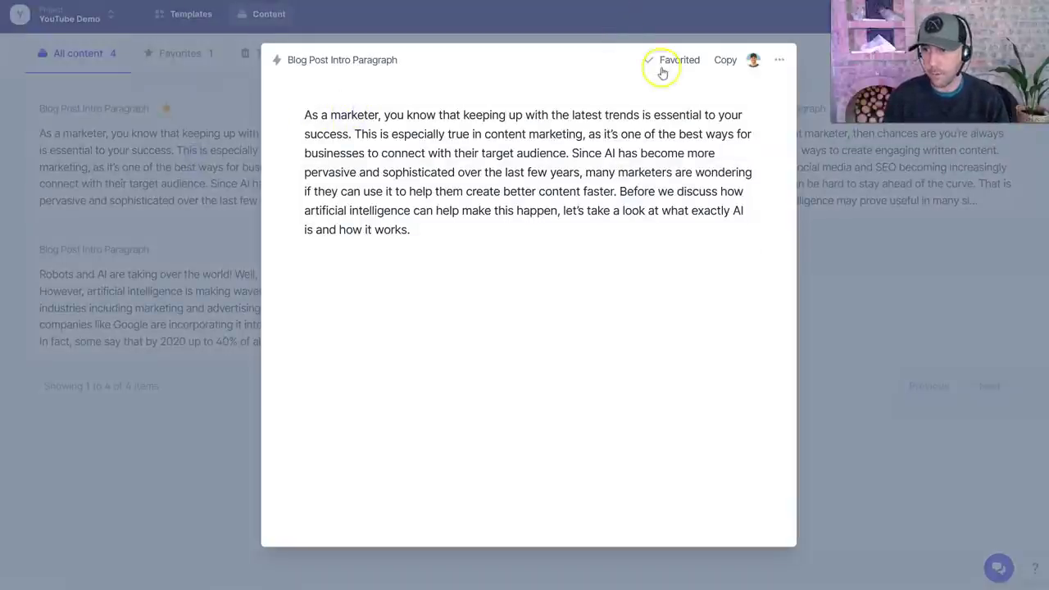
left_click(725, 60)
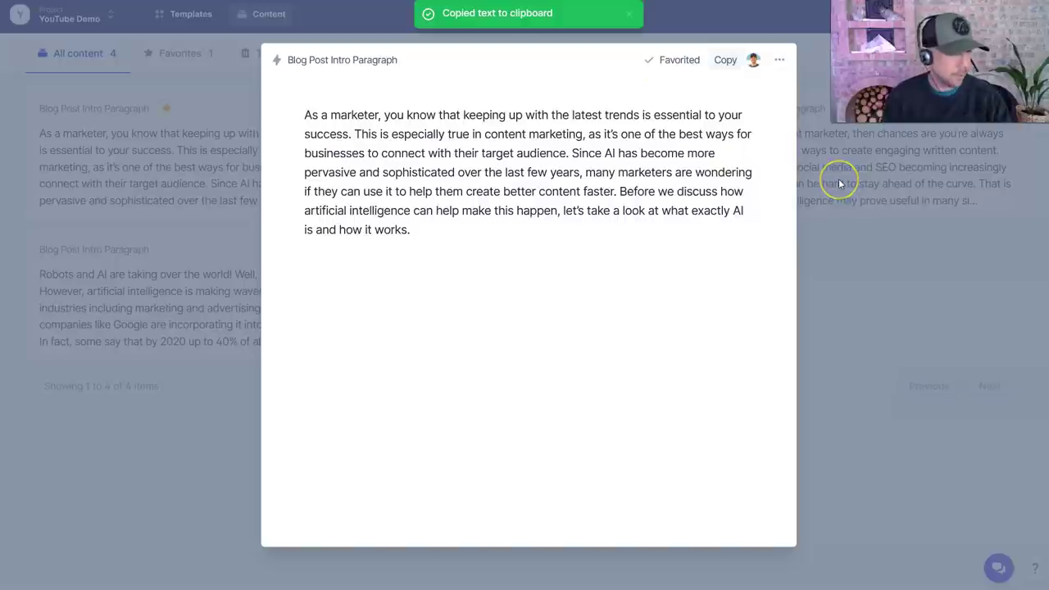
key("alt+Tab")
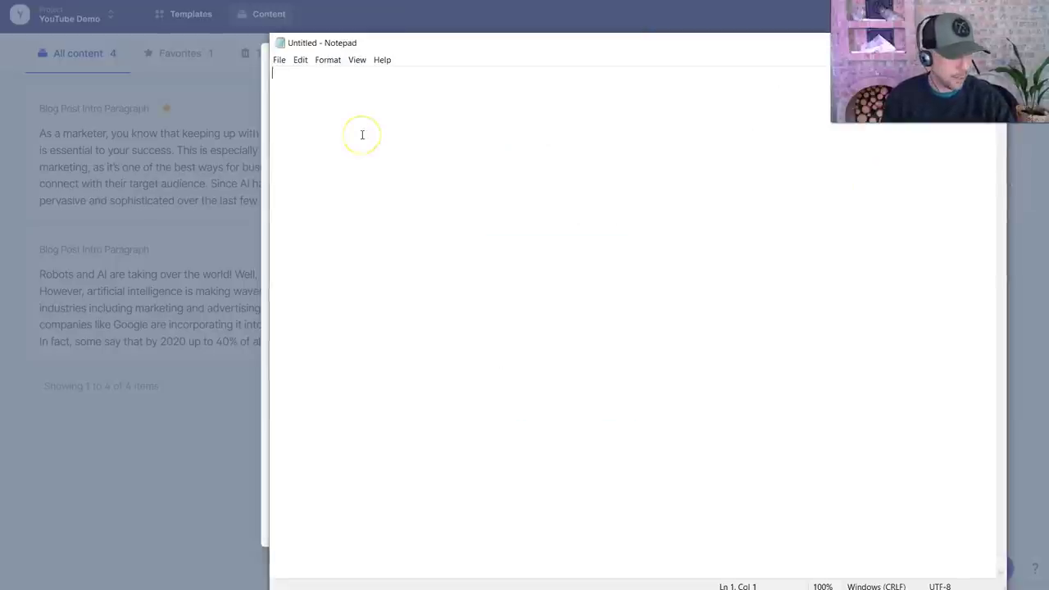
key("ctrl+v")
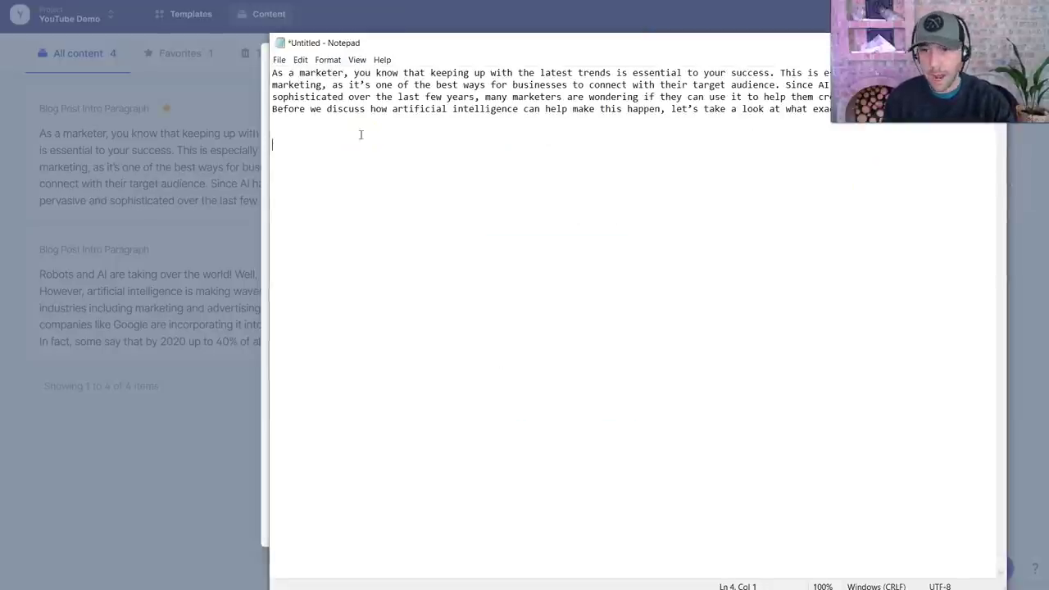
- Copy the saved paragraph beginning "The sheer volume of content online" and paste it below the first paragraph in Notepad
left_click(122, 153)
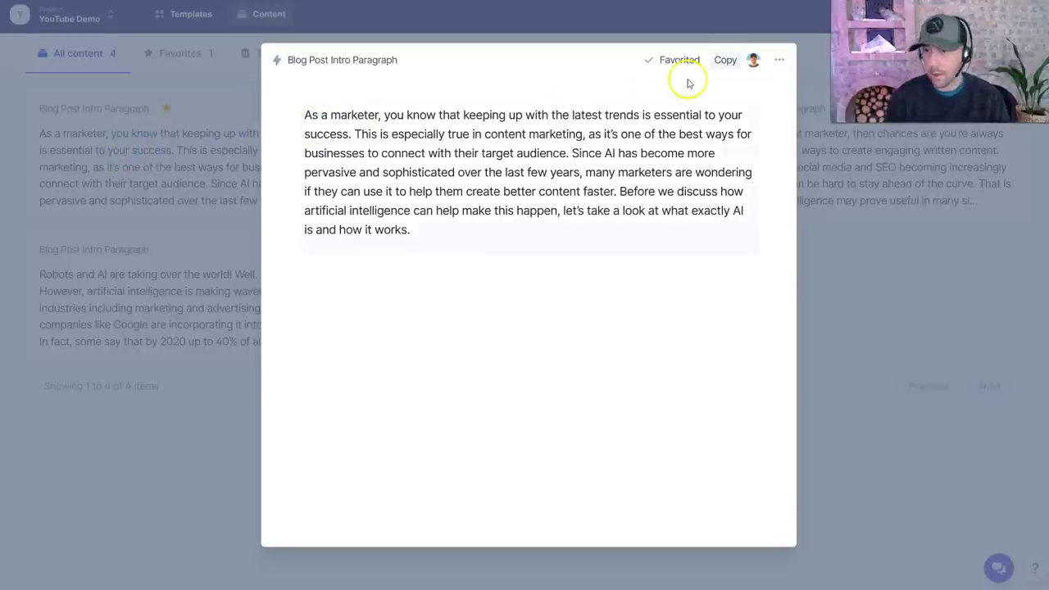
left_click(70, 58)
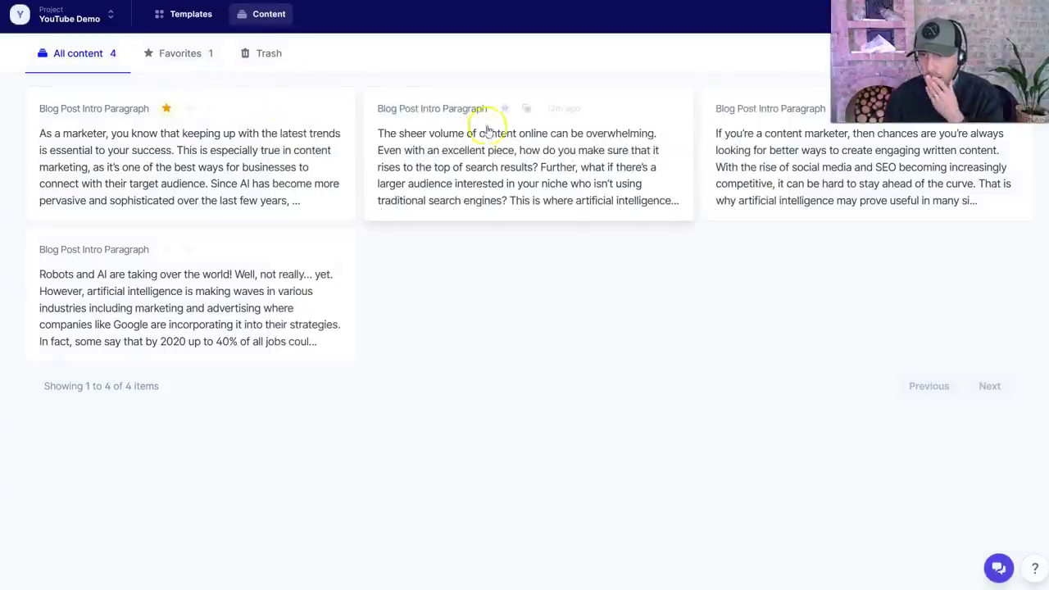
left_click(498, 145)
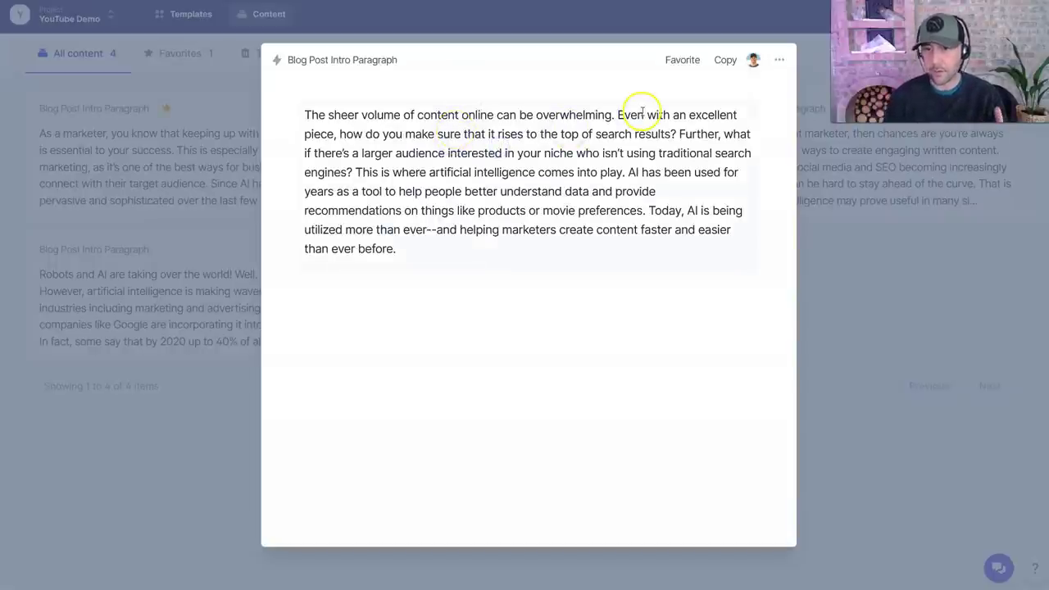
left_click(729, 64)
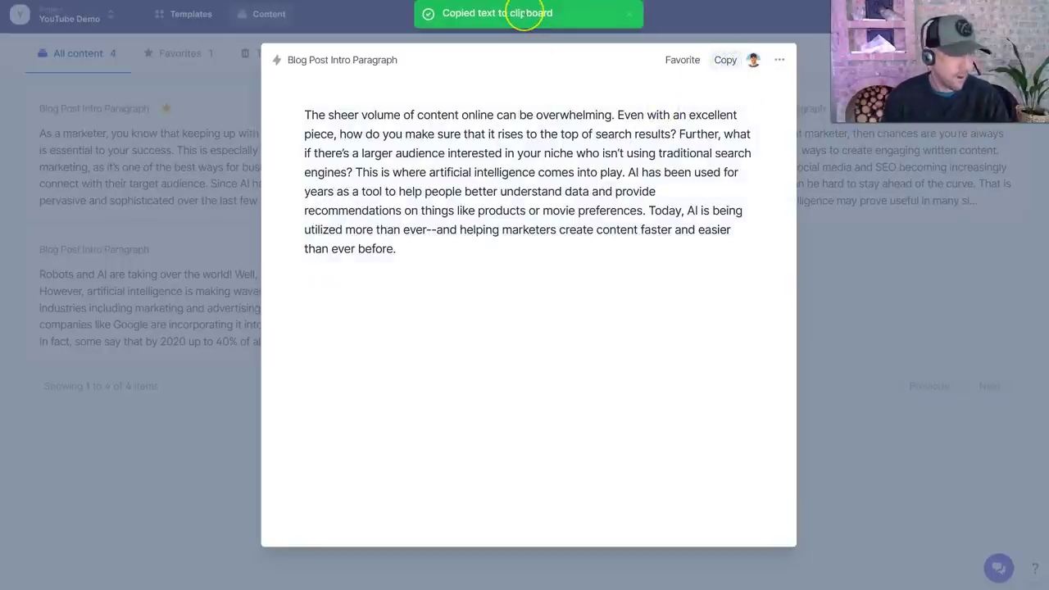
key("alt+Tab")
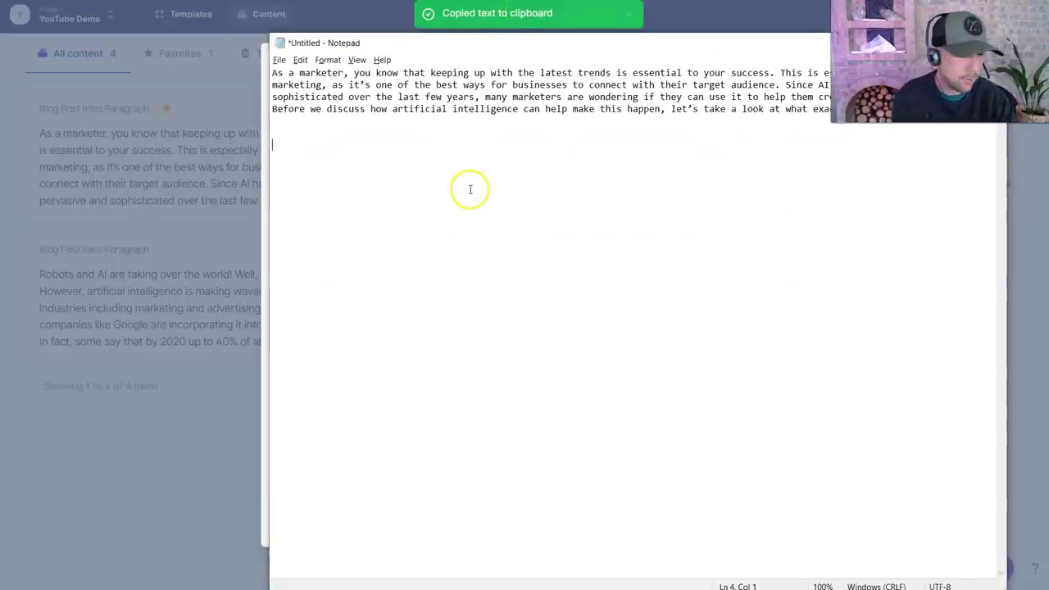
key("ctrl+v")
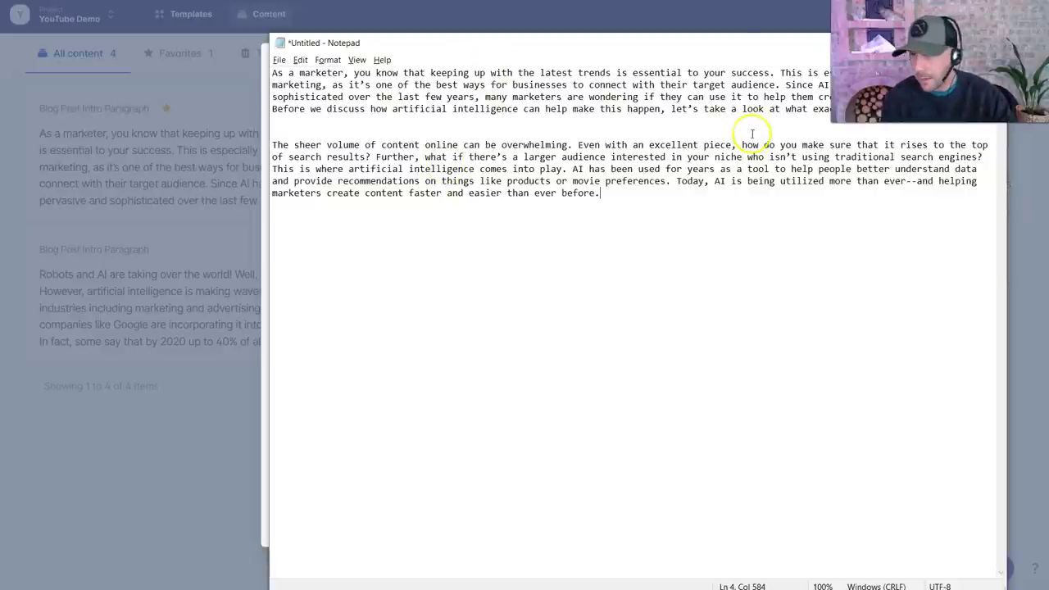
- Select "what exactly AI is and how it works" in Notepad's first paragraph, then return to Conversion.ai and close the open content item
left_click_drag(732, 46, 562, 46)
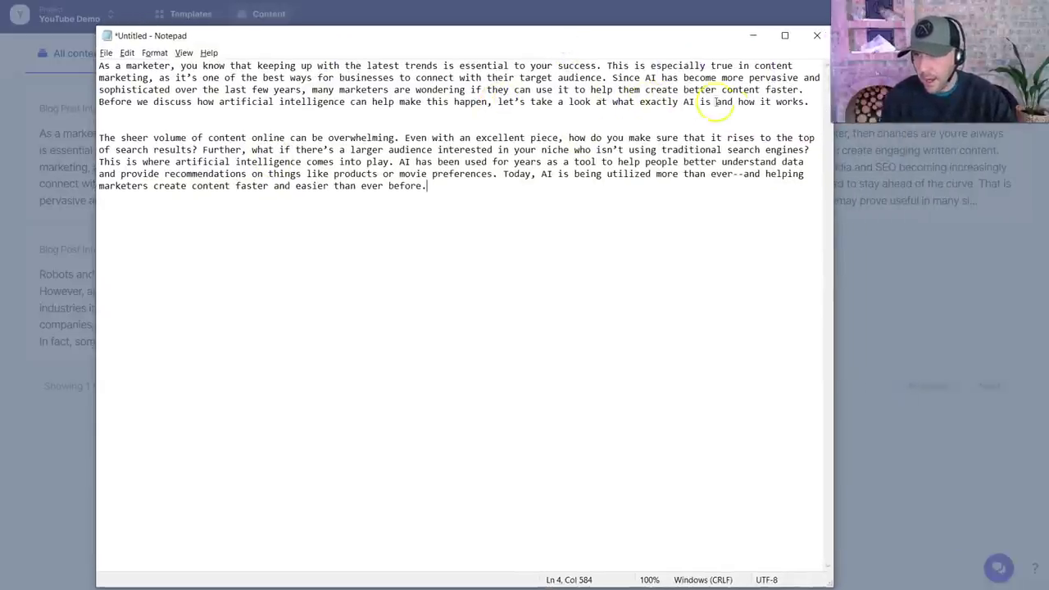
left_click_drag(613, 104, 799, 101)
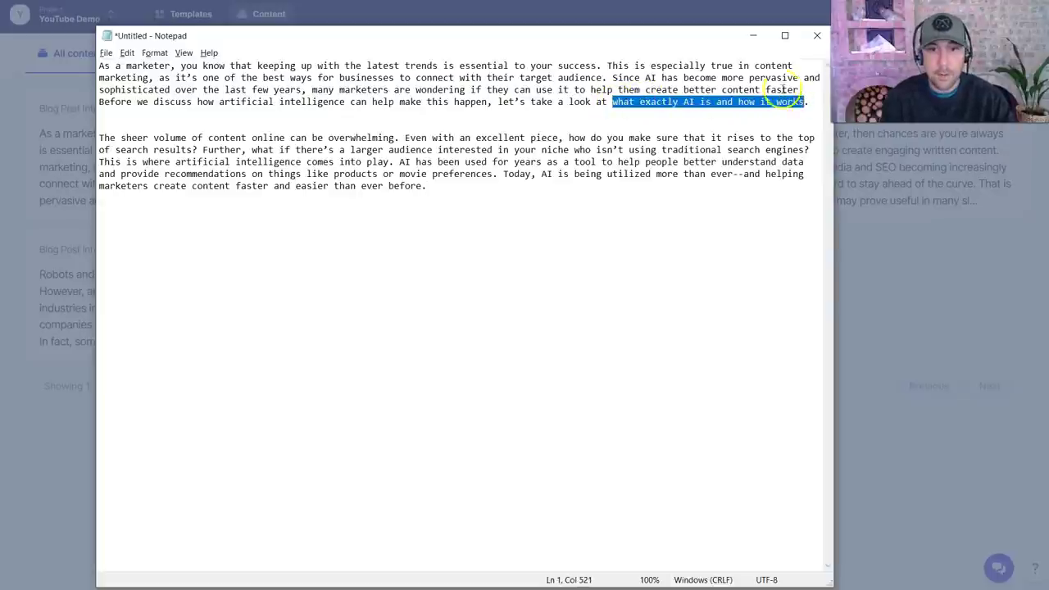
left_click(65, 43)
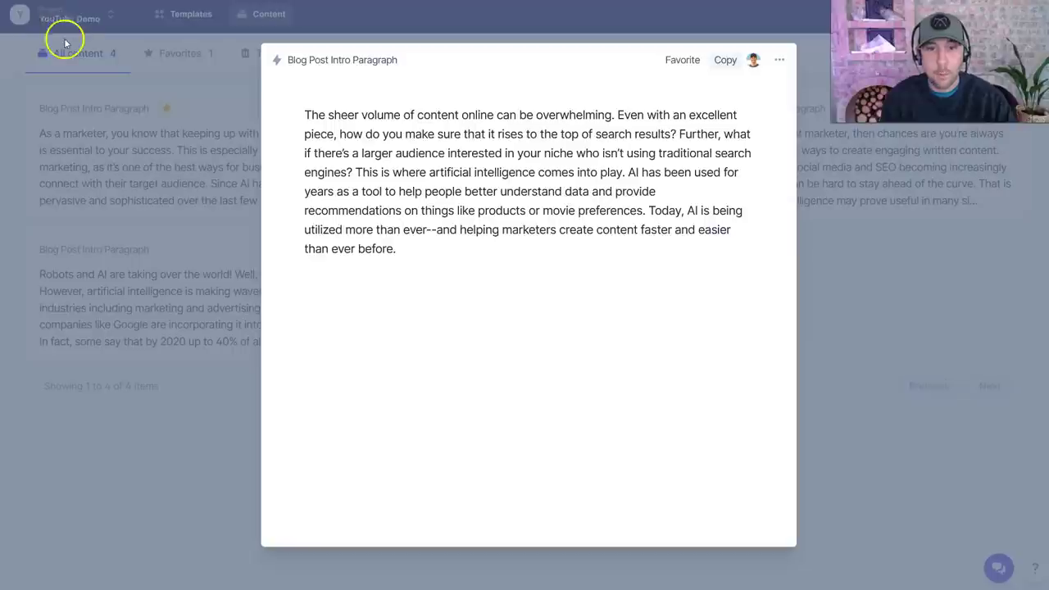
left_click(66, 93)
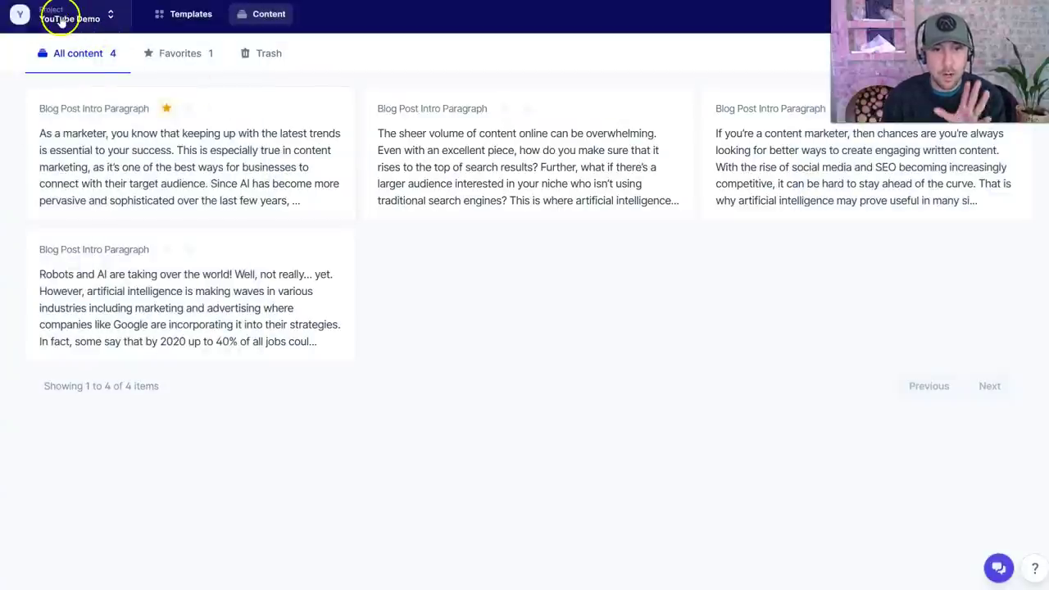
- Open the Sentence Expander template from the template library
left_click(158, 20)
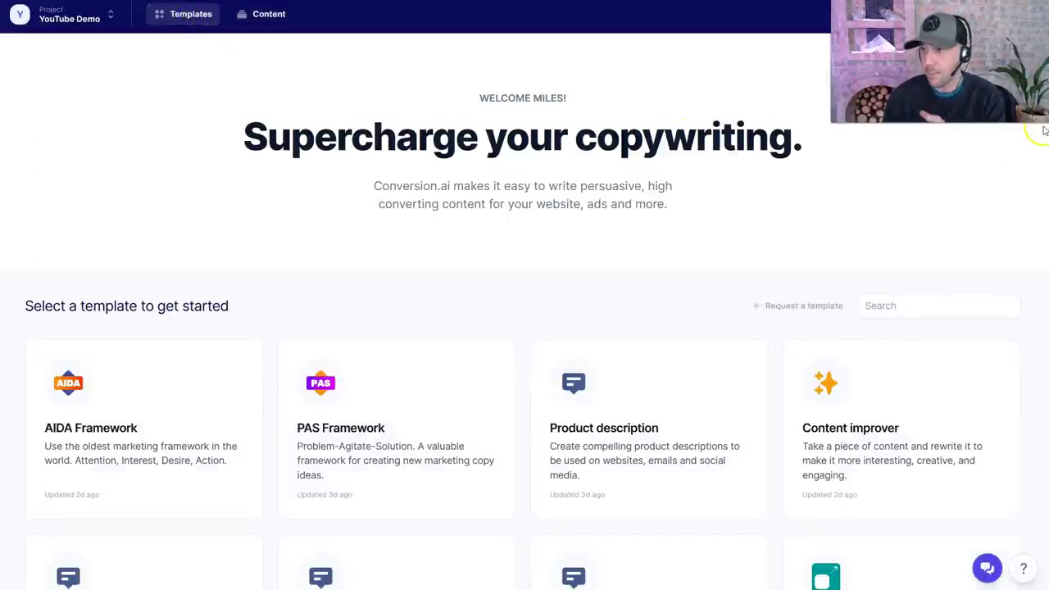
scroll(524, 328, "down", 2)
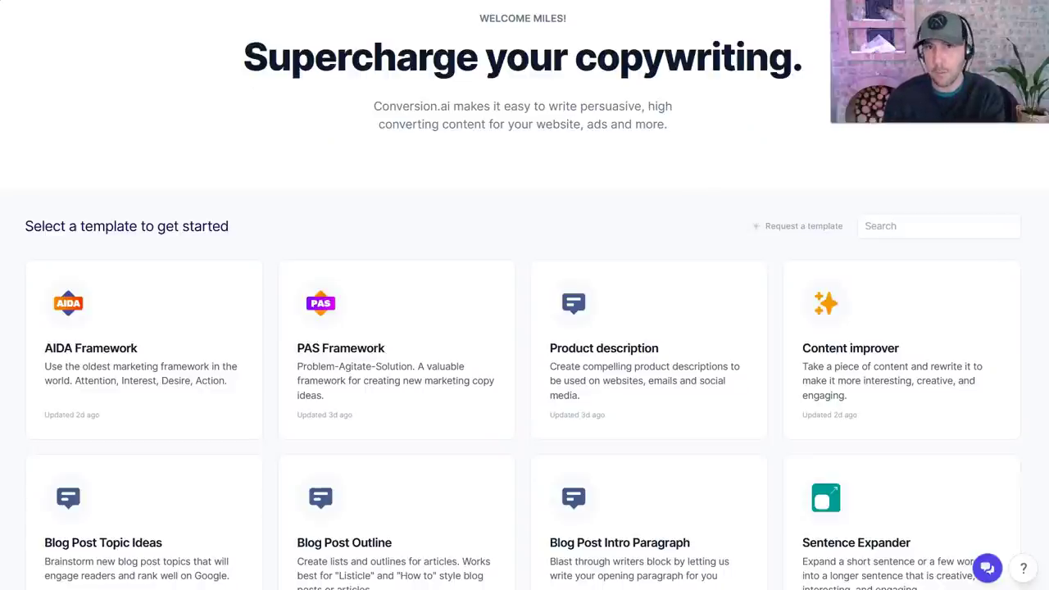
scroll(525, 327, "down", 1)
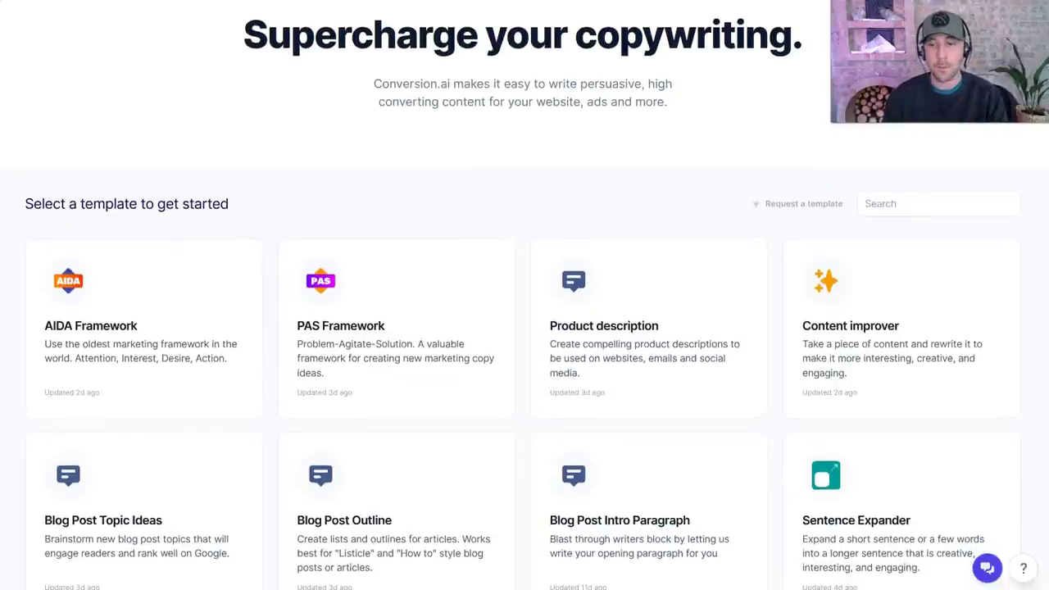
scroll(525, 327, "down", 2)
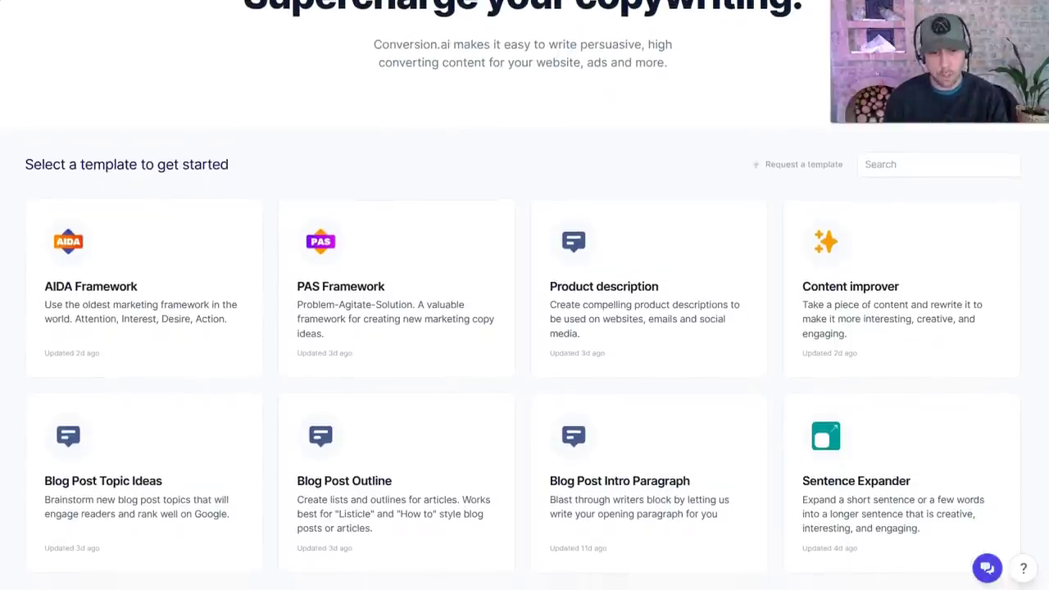
scroll(524, 328, "down", 1)
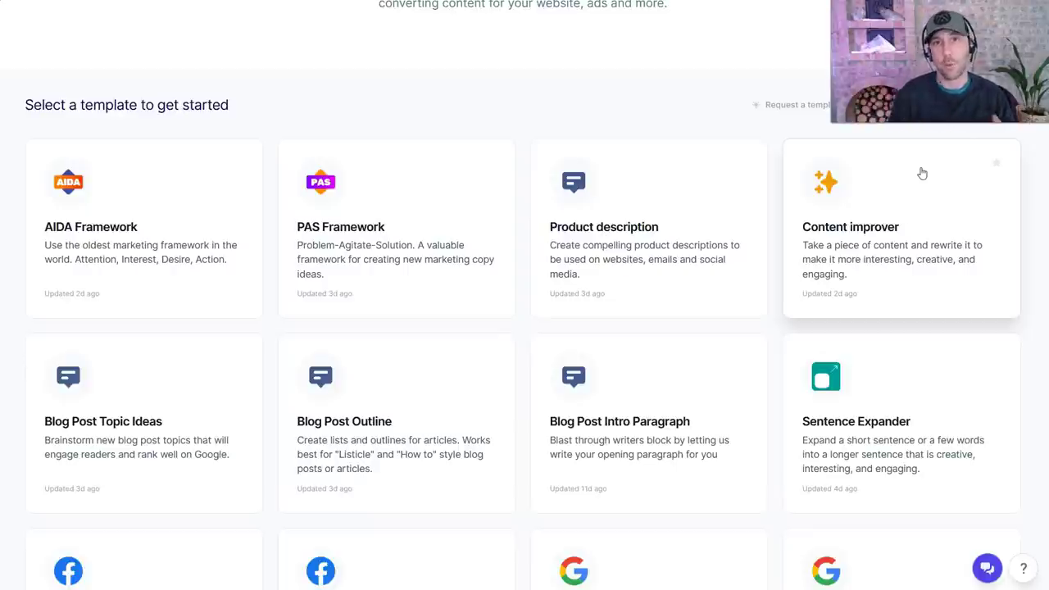
left_click(825, 406)
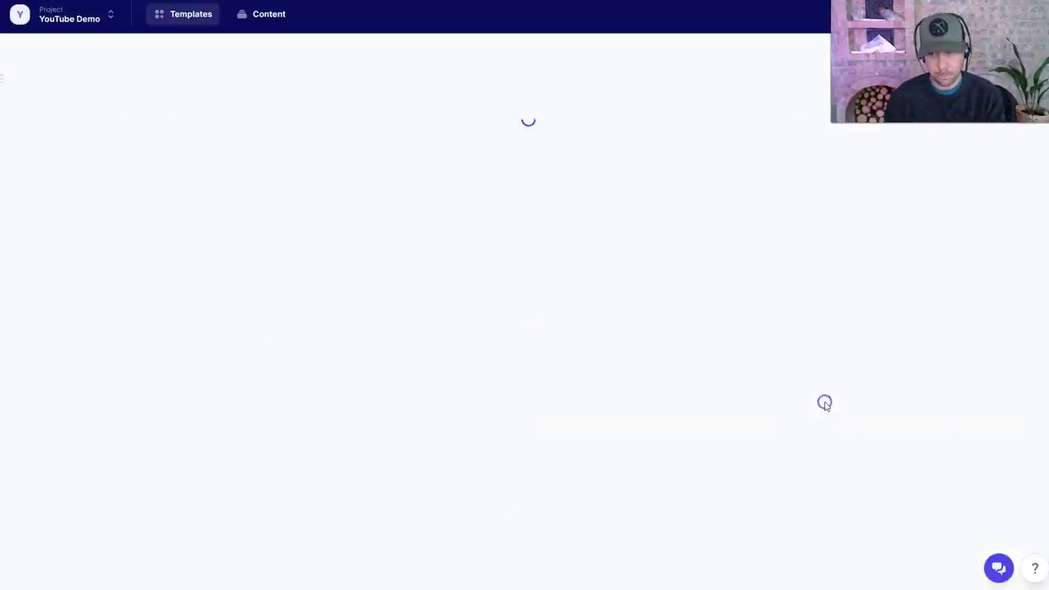
- Copy the selected Notepad phrase into Sentence Expander, reword it to "what exactly AI is and how does it work?", and set the tone to "helpful"
key("alt+Tab")
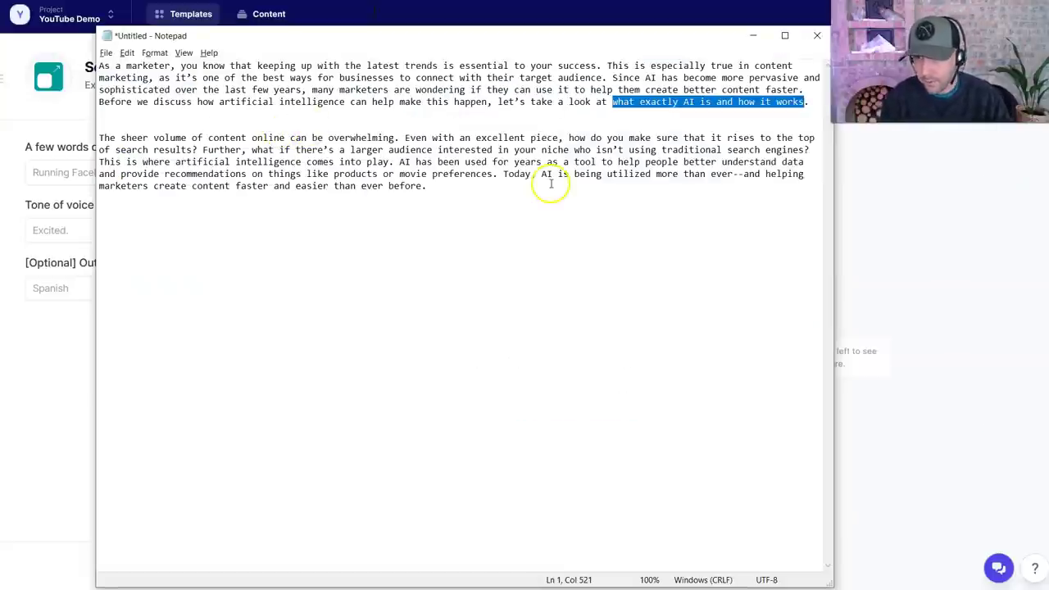
right_click(616, 109)
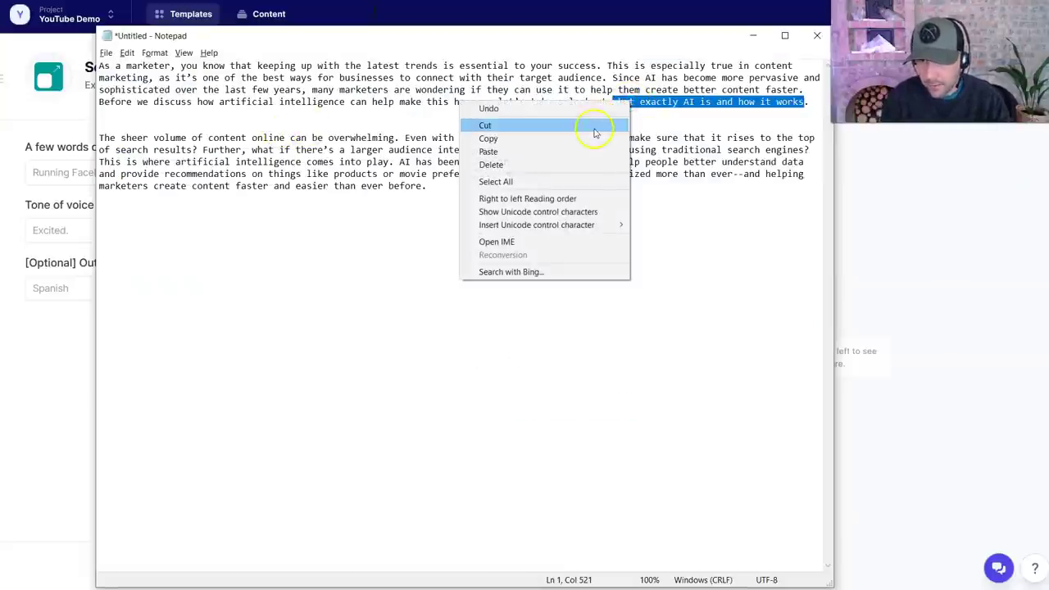
left_click(604, 138)
left_click(74, 145)
left_click(93, 170)
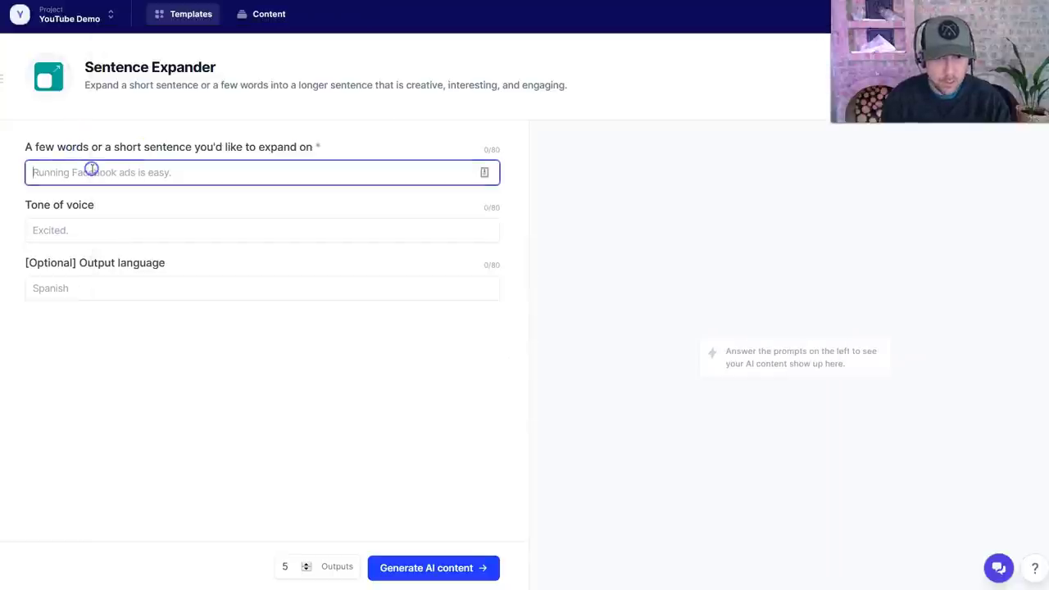
key("ctrl+v")
left_click(154, 173)
type("does")
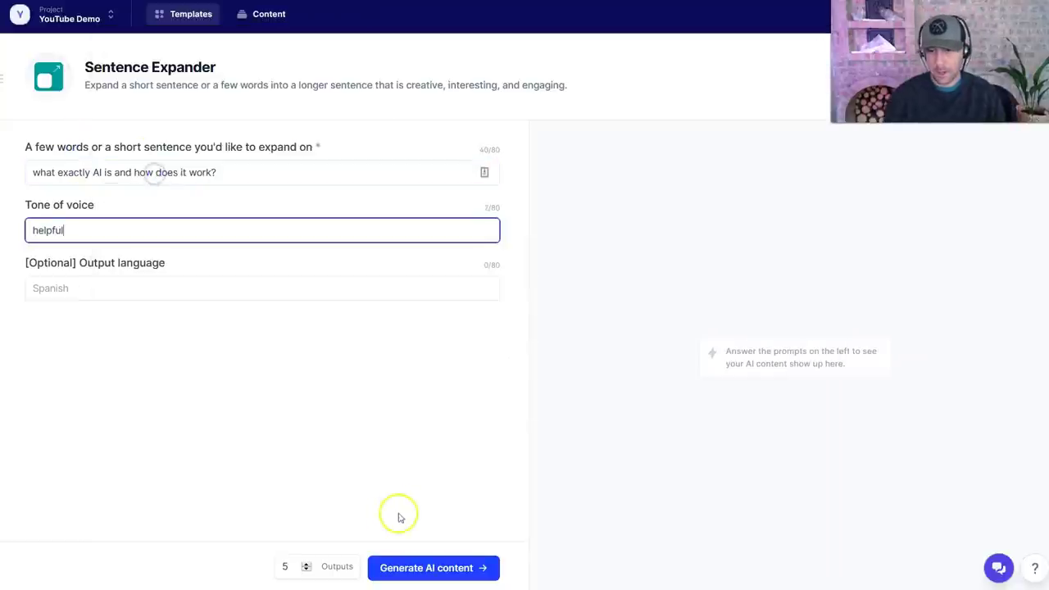
- Reduce the number of outputs and generate the expanded sentences
left_click(306, 570)
left_click(305, 571)
left_click(425, 569)
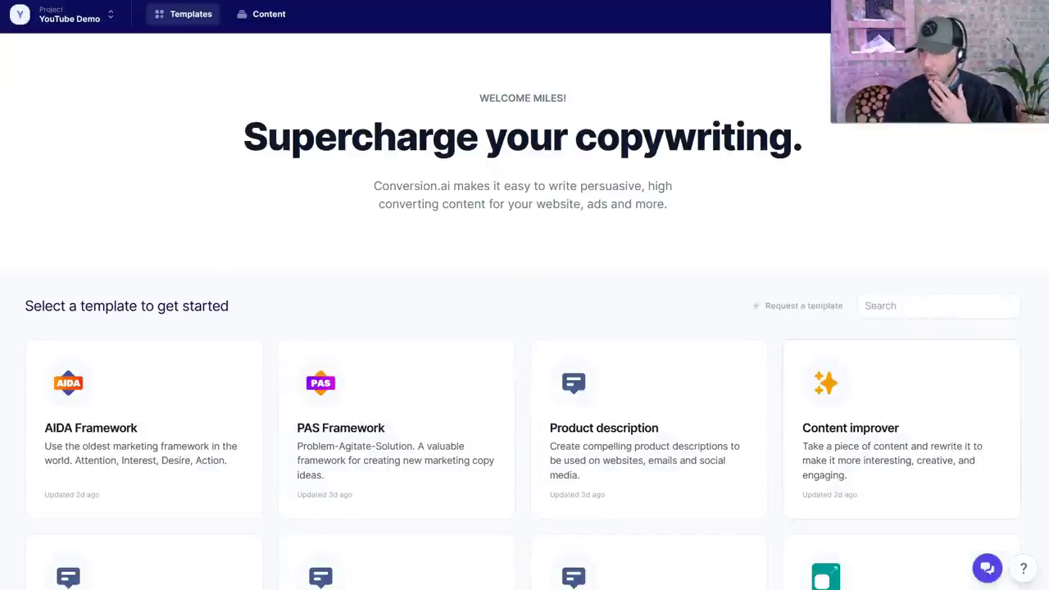
- Open the Blog Post Intro Paragraph template from the template library
scroll(509, 328, "down", 5)
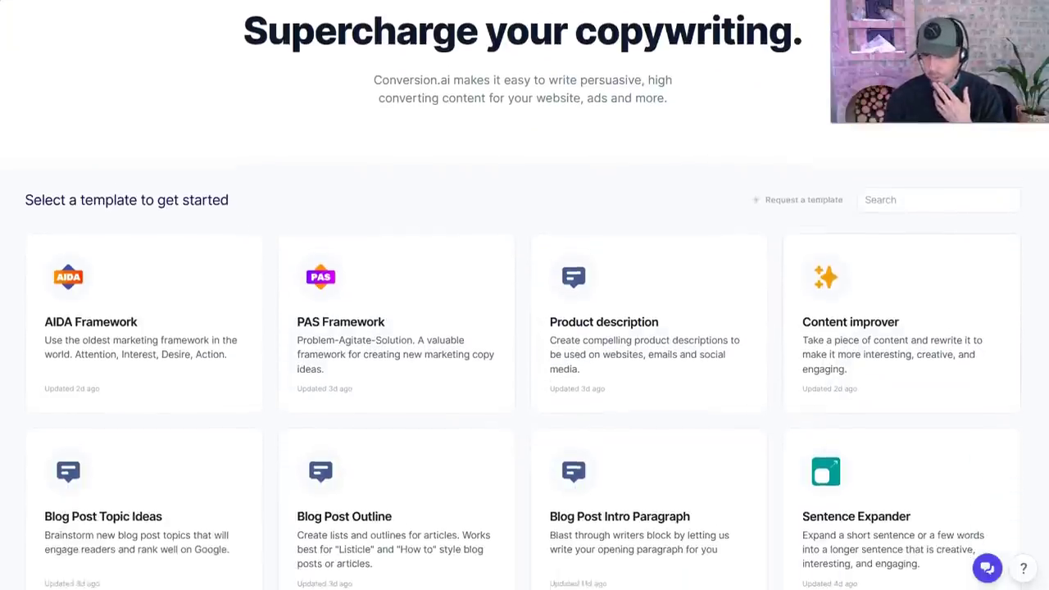
scroll(778, 290, "down", 2)
left_click(591, 404)
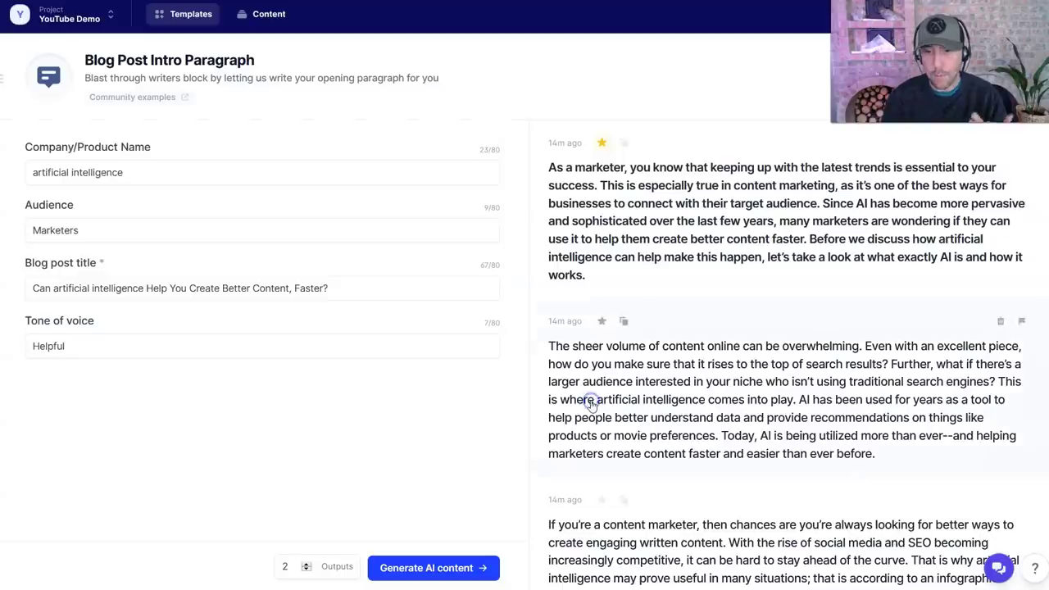
- Replace the blog post title with "What is Artificial Intelligence and how does it work" and generate new intro paragraphs
triple_click(341, 287)
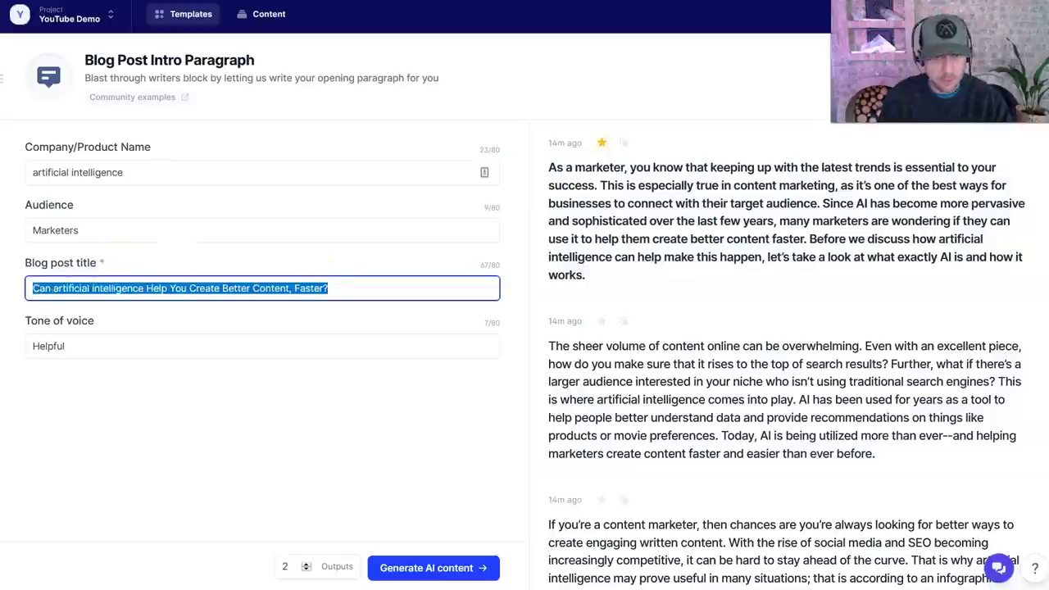
type("What is Artificial I is and how does it work")
type("ntelligence")
key("Delete")
key("Delete")
key("Delete")
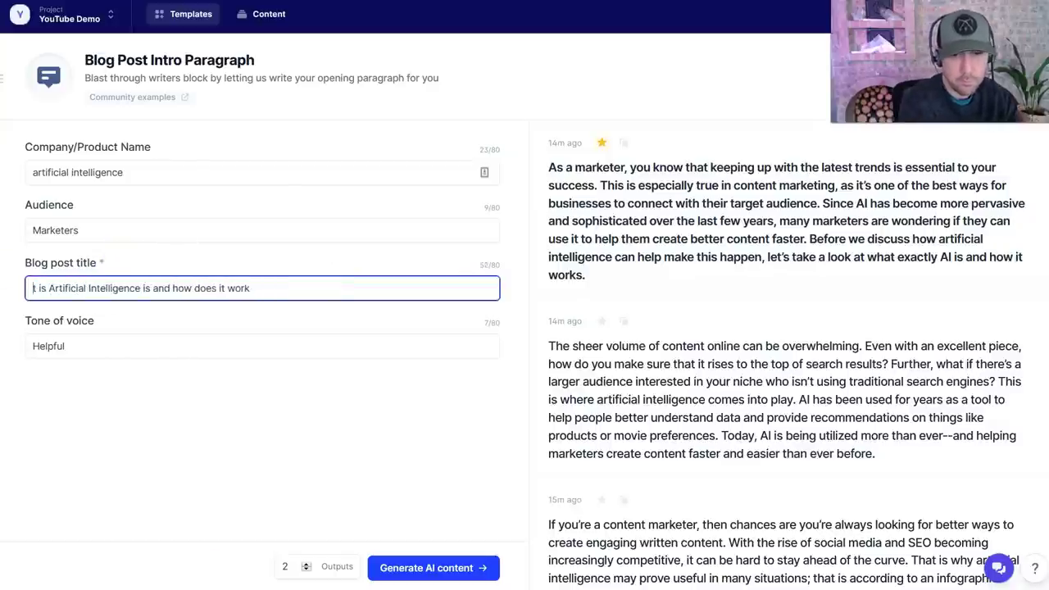
left_click(201, 366)
left_click(430, 567)
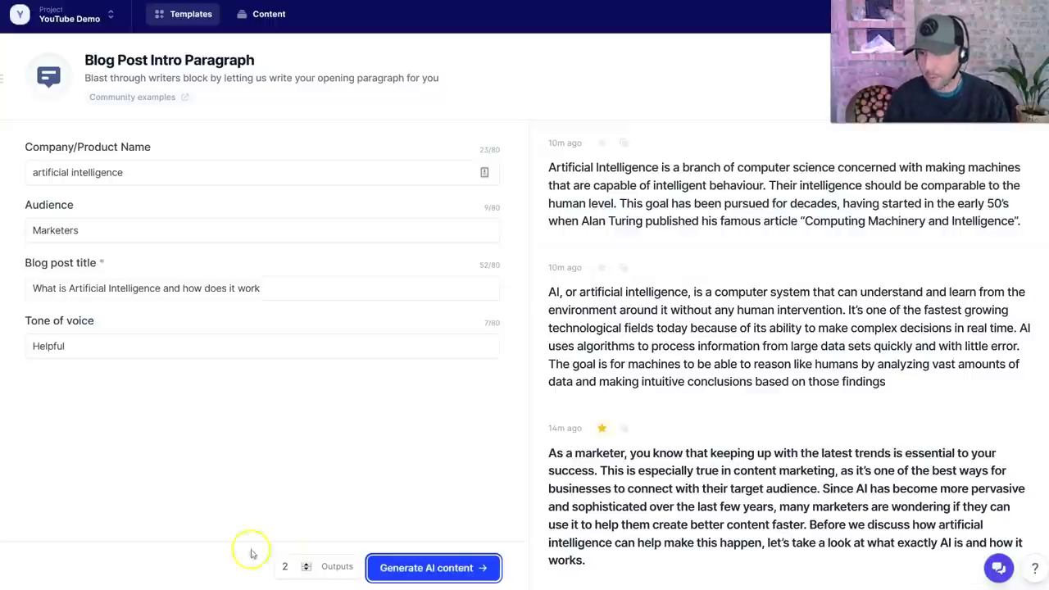
- Copy the generated intro paragraph starting "AI, or artificial intelligence, is a computer system" and paste it as a new paragraph ending the Notepad draft
left_click(686, 333)
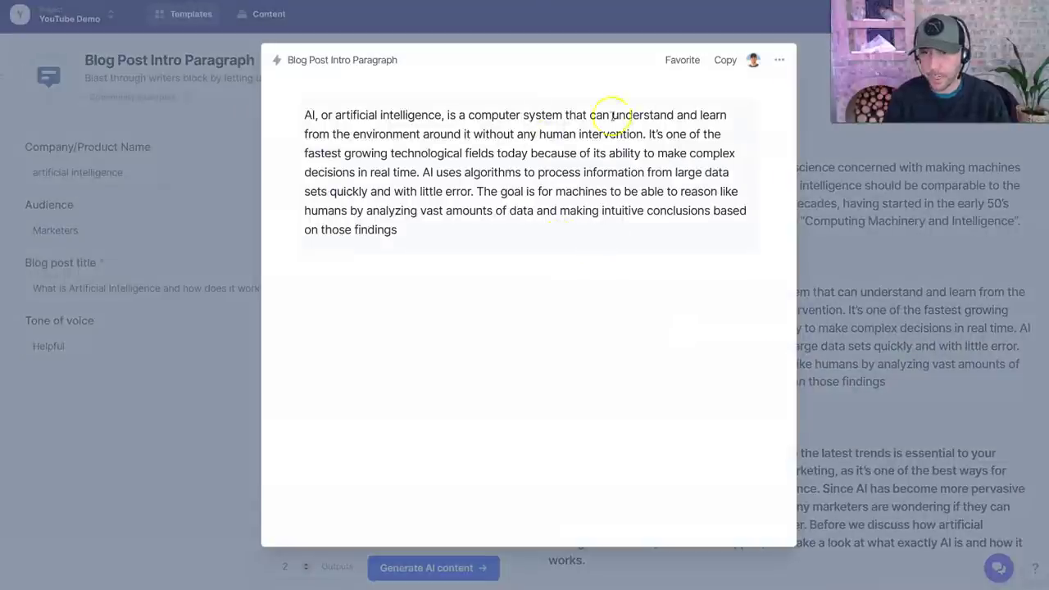
left_click(710, 62)
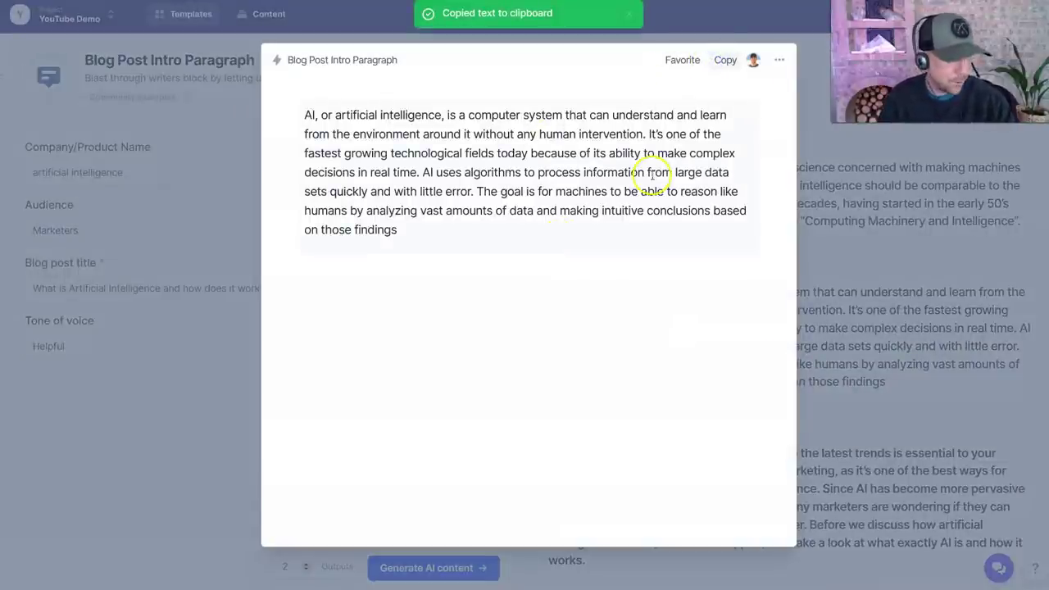
key("super+Tab")
left_click(475, 244)
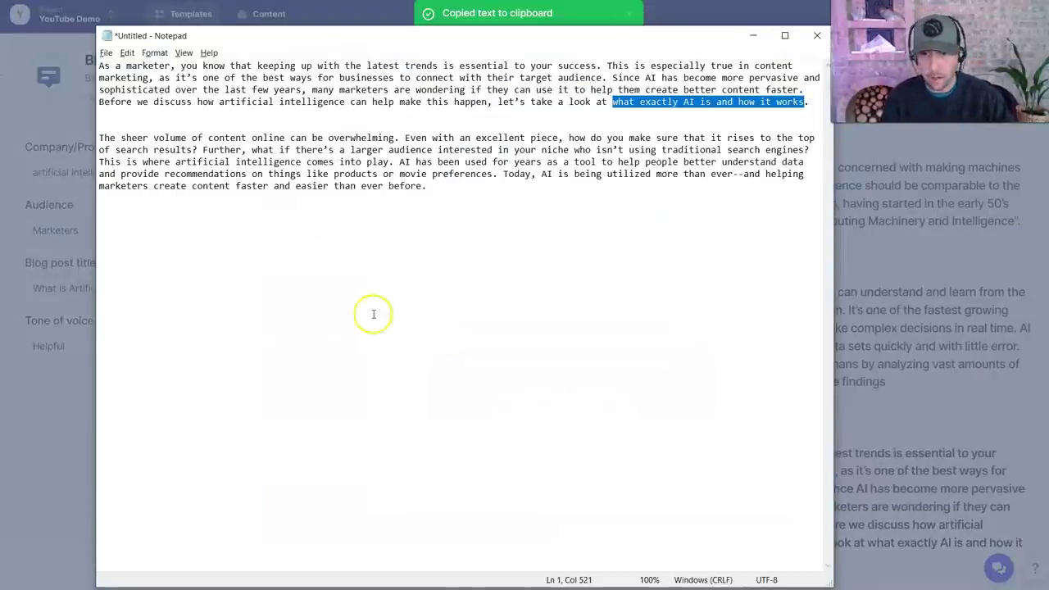
left_click(525, 227)
key("Return")
key("Return")
key("ctrl+v")
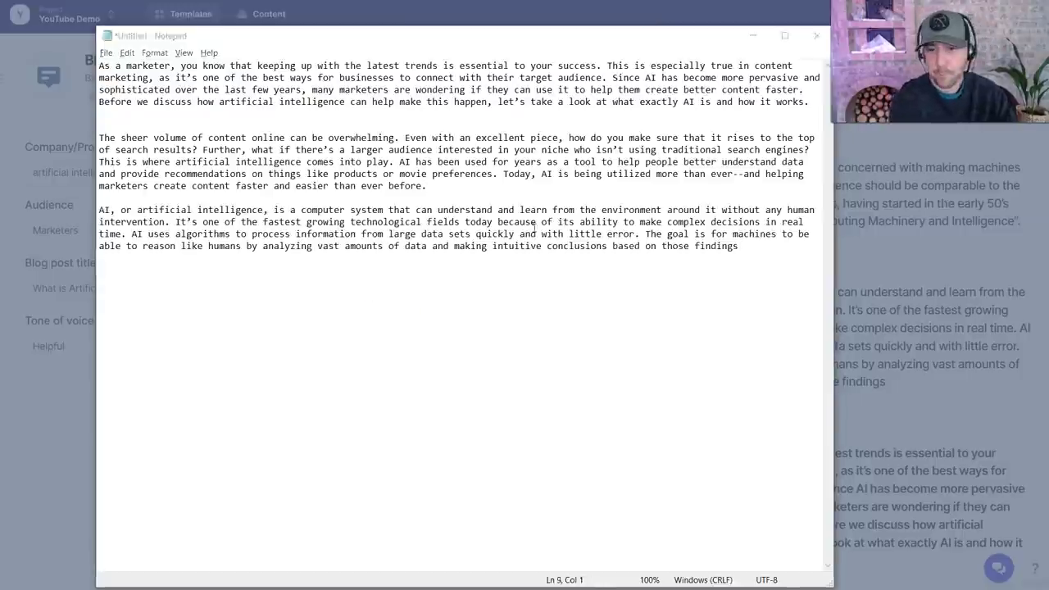
- Return to Conversion.ai and open the Blog Post Outline template from the template library
key("super+Tab")
left_click(496, 112)
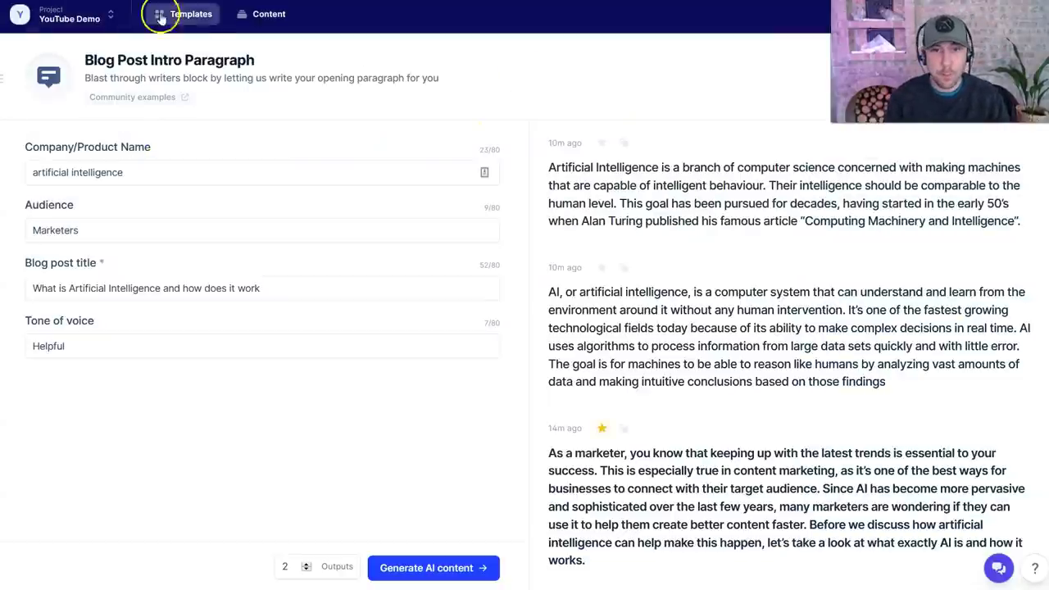
left_click(191, 14)
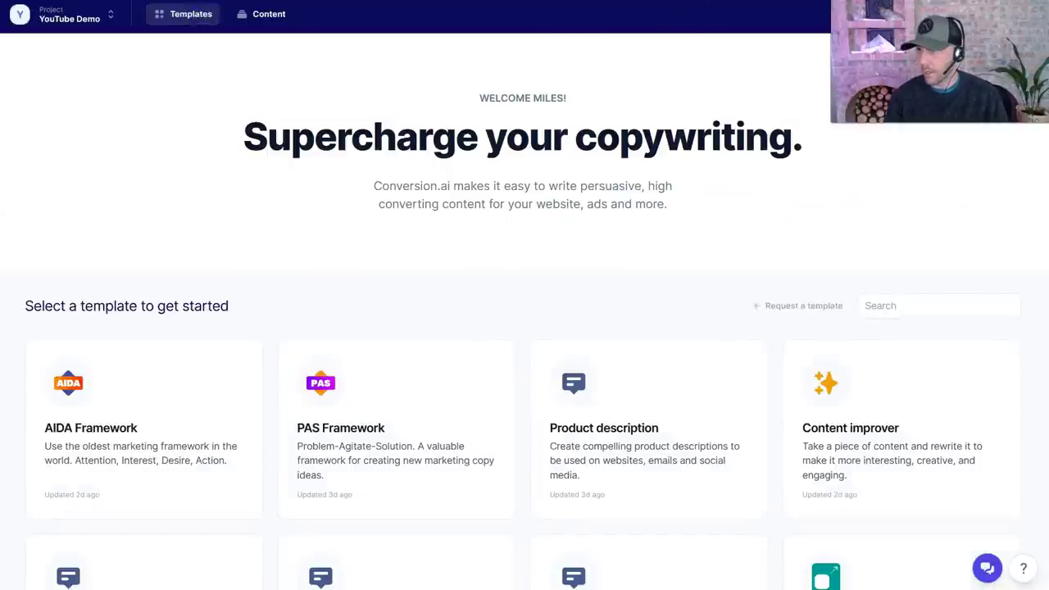
scroll(424, 270, "down", 5)
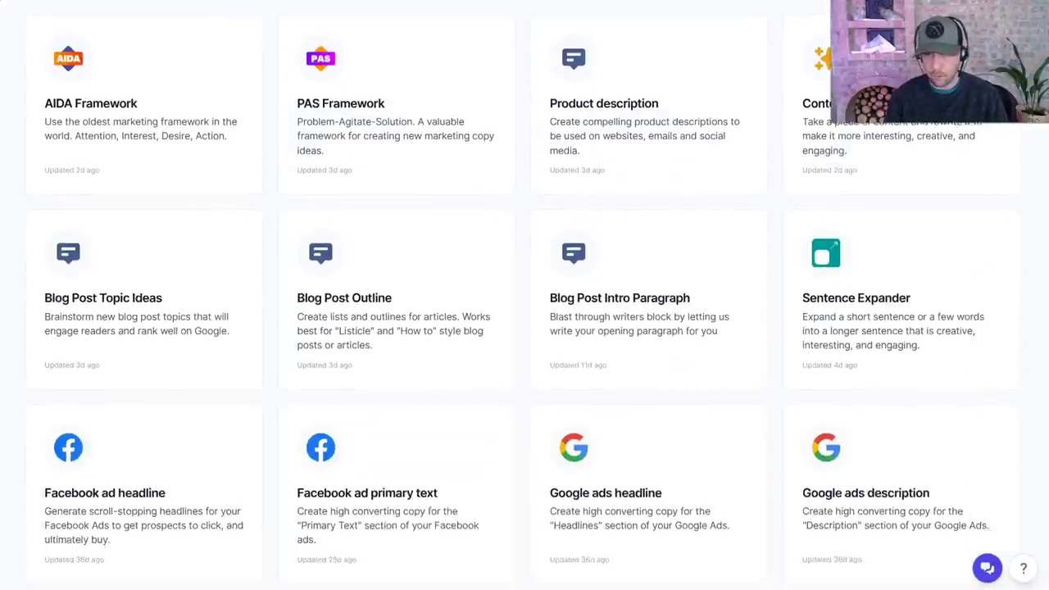
left_click(422, 270)
- Generate outlines for the topic "ways AI can help content marketers" with the tone "helpful"
left_click(136, 174)
key("ctrl+v")
left_click(172, 231)
type("helpful")
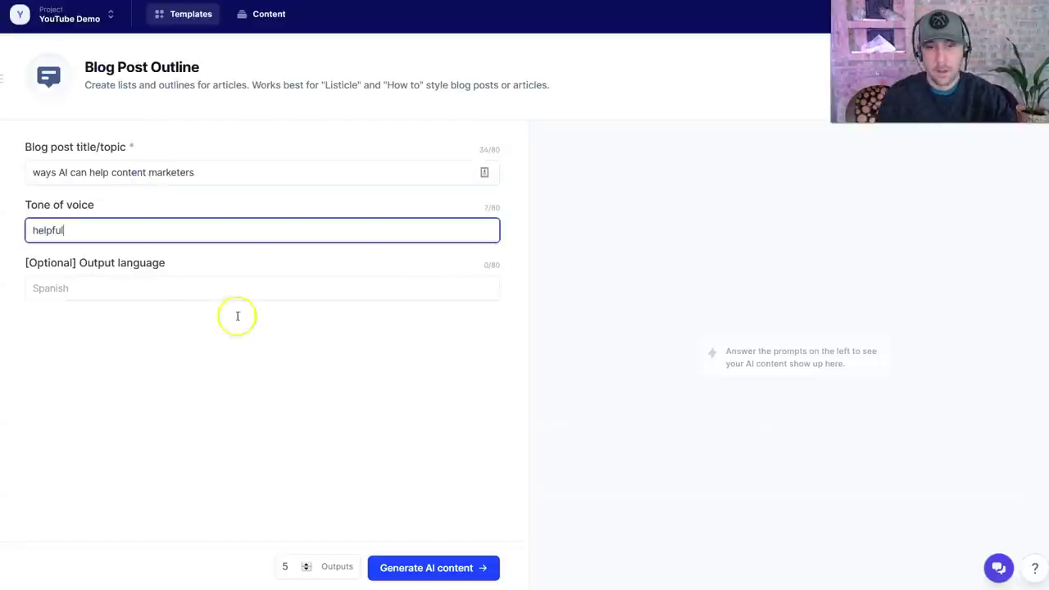
left_click(432, 566)
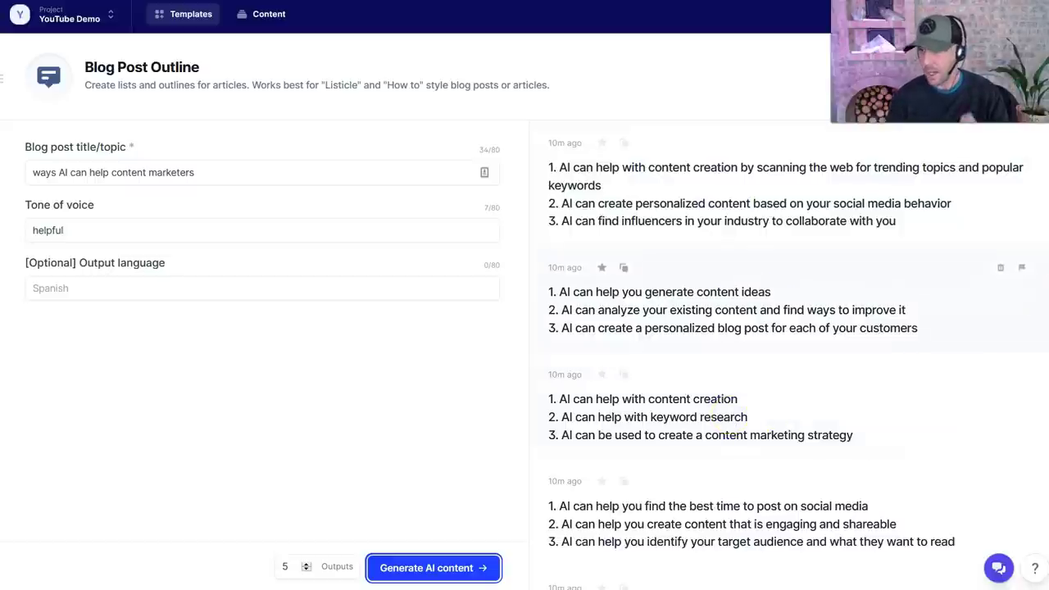
- Copy the outline covering content creation, keyword research and content marketing strategy, and paste it below the last paragraph in Notepad
scroll(1001, 583, "down", 2)
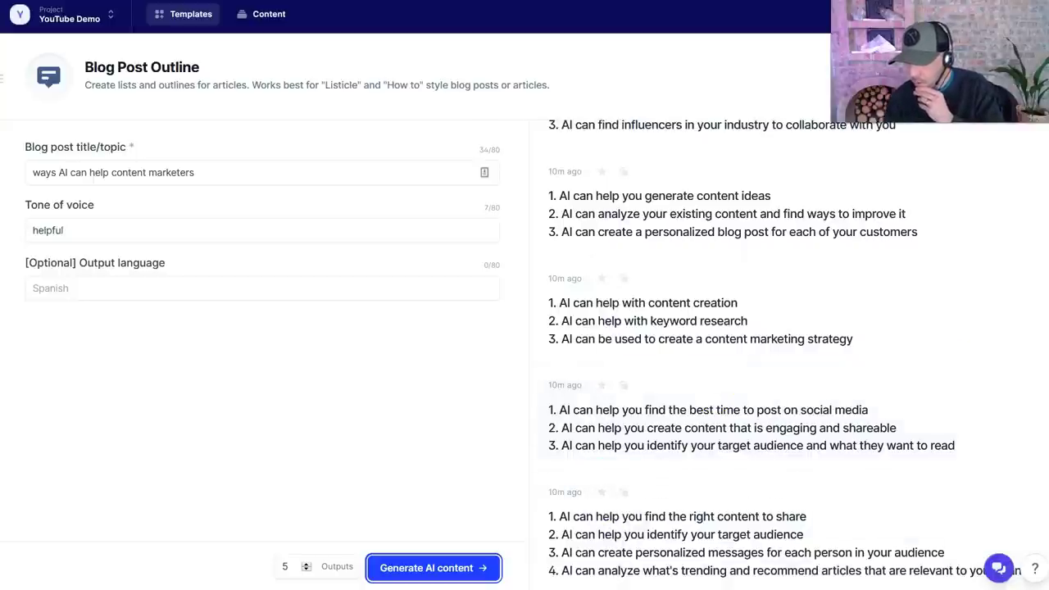
scroll(788, 354, "up", 2)
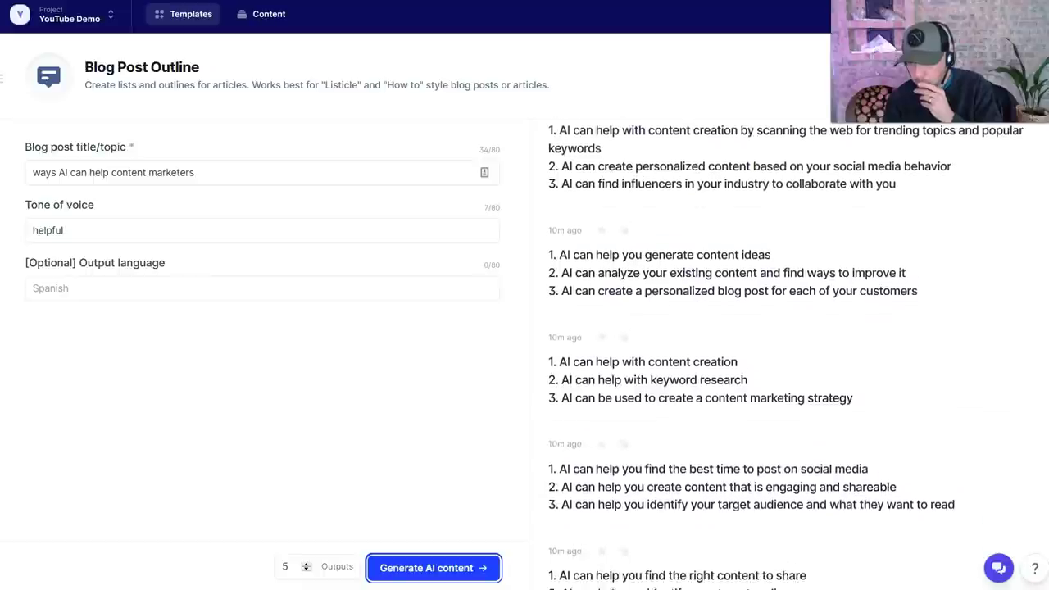
scroll(624, 313, "down", 1)
left_click(624, 313)
key("alt+Tab")
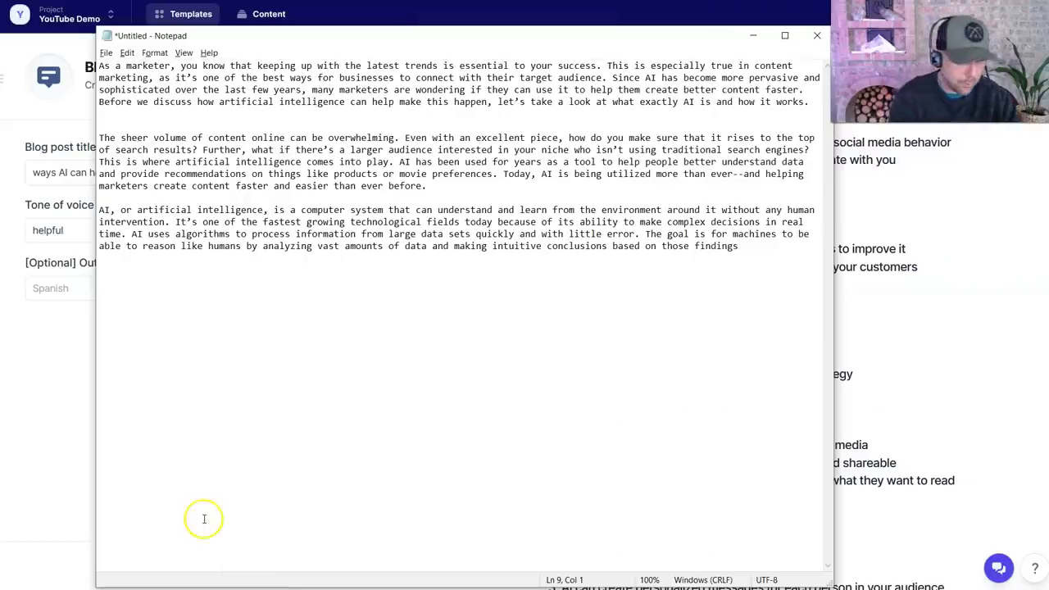
key("ctrl+v")
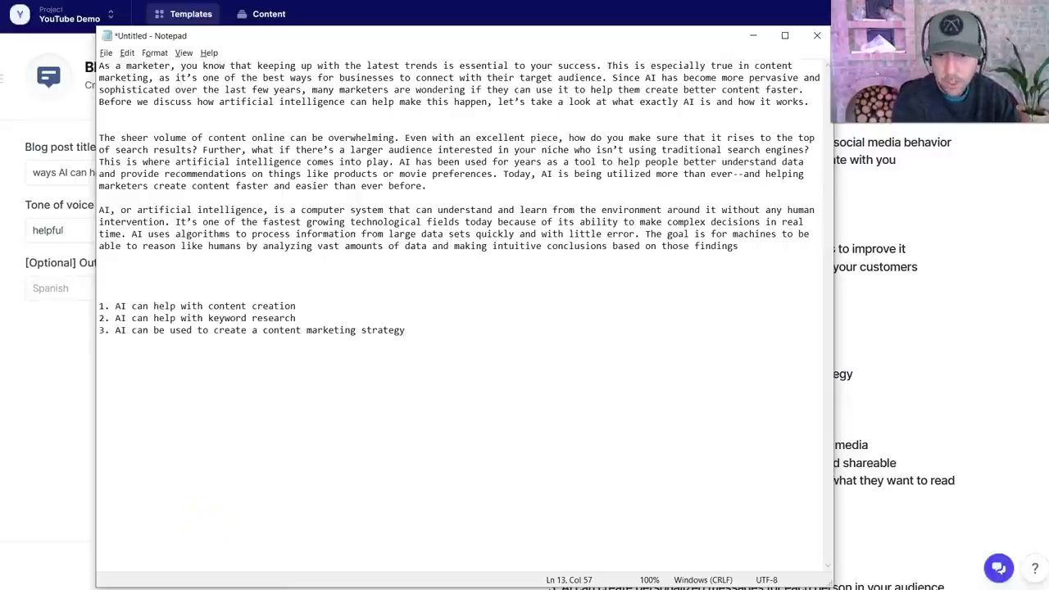
- Insert blank lines after the first and second outline points to leave writing room between the three points
left_click(306, 309)
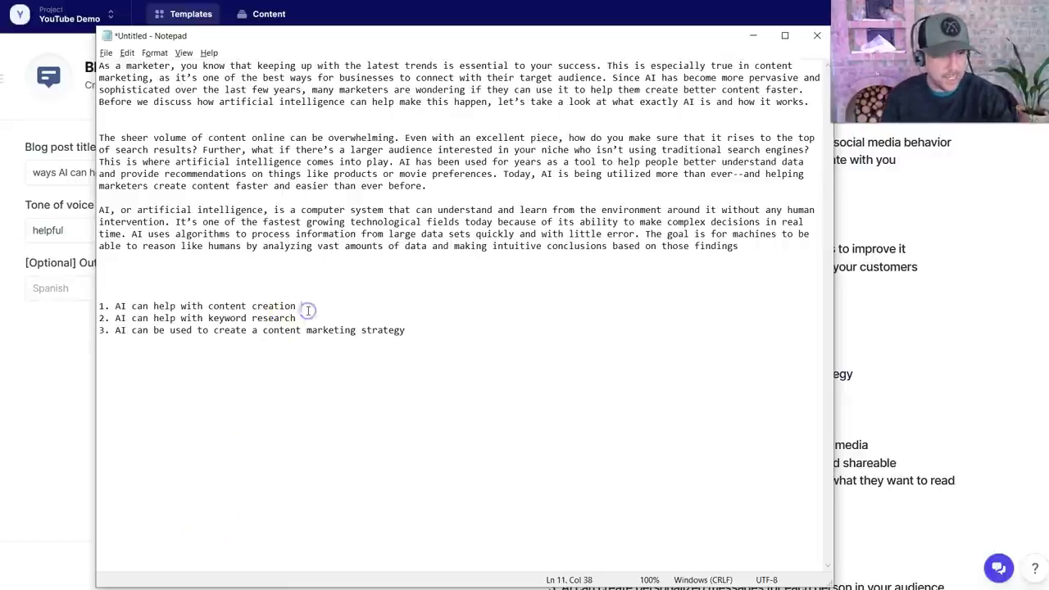
left_click(310, 305)
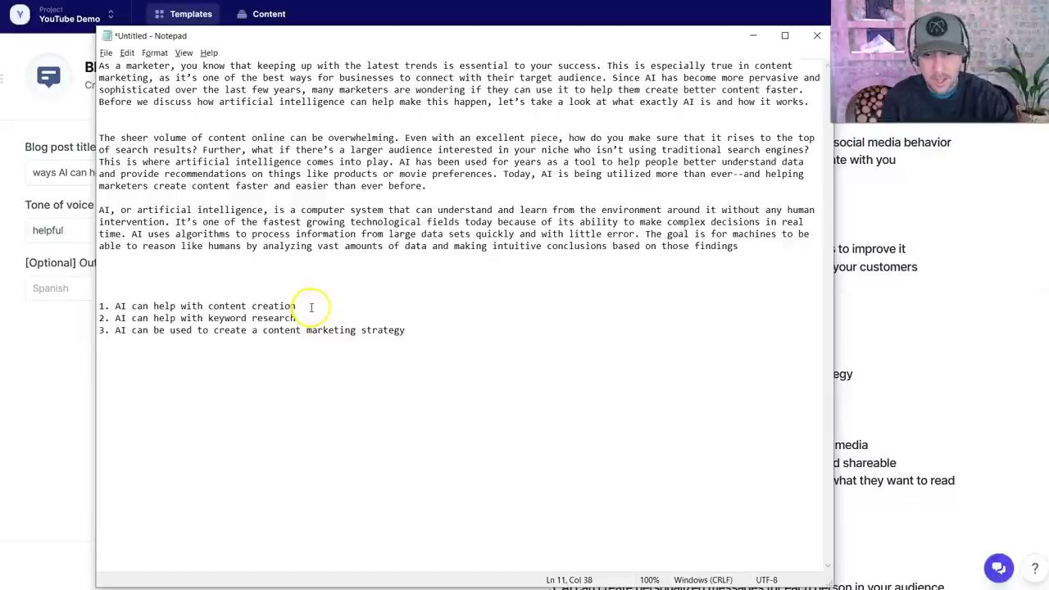
key("Return")
key("Return")
key("Return")
left_click(318, 352)
key("Return")
key("Return")
key("Return")
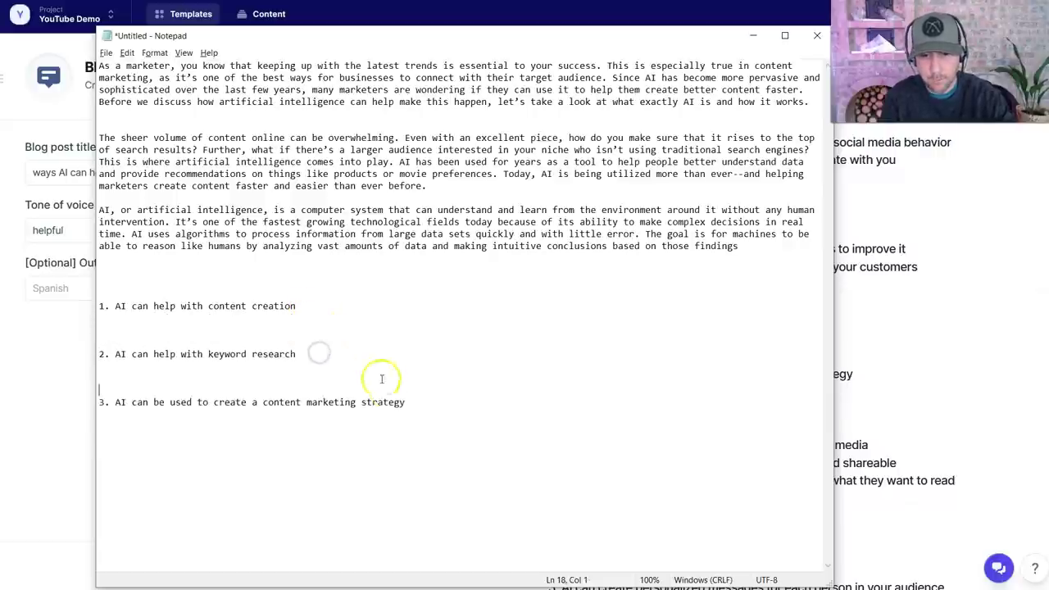
left_click(213, 483)
left_click(557, 483)
left_click_drag(127, 72, 391, 270)
left_click(354, 282)
left_click_drag(127, 287, 502, 486)
left_click(502, 487)
left_click_drag(302, 306, 123, 306)
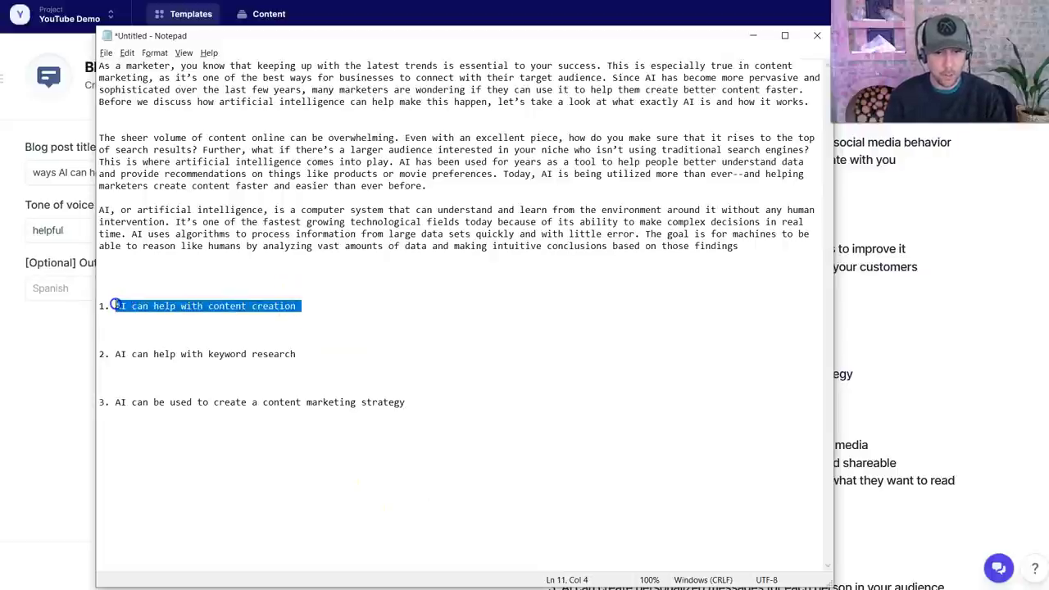
- Switch to Conversion.ai and open the AIDA Framework template from the template library
key("alt+Tab")
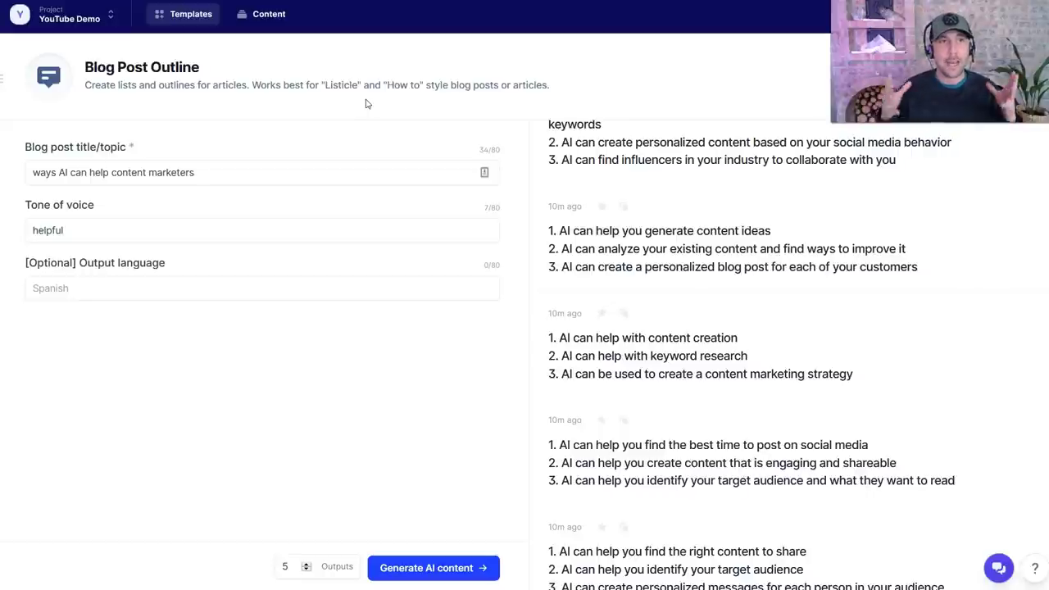
left_click(193, 16)
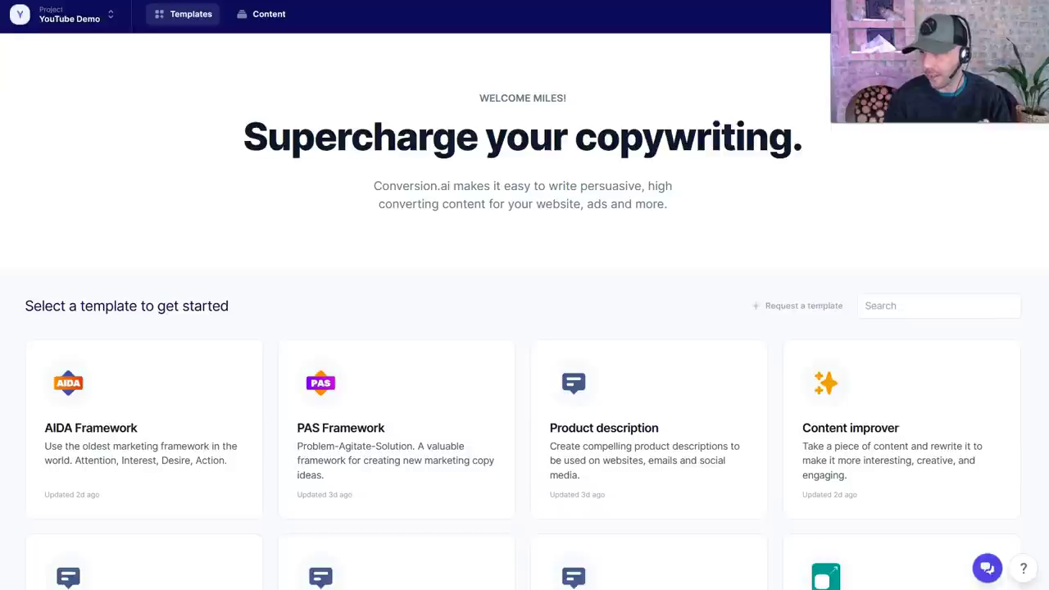
scroll(931, 152, "down", 1)
scroll(525, 328, "down", 2)
left_click(117, 233)
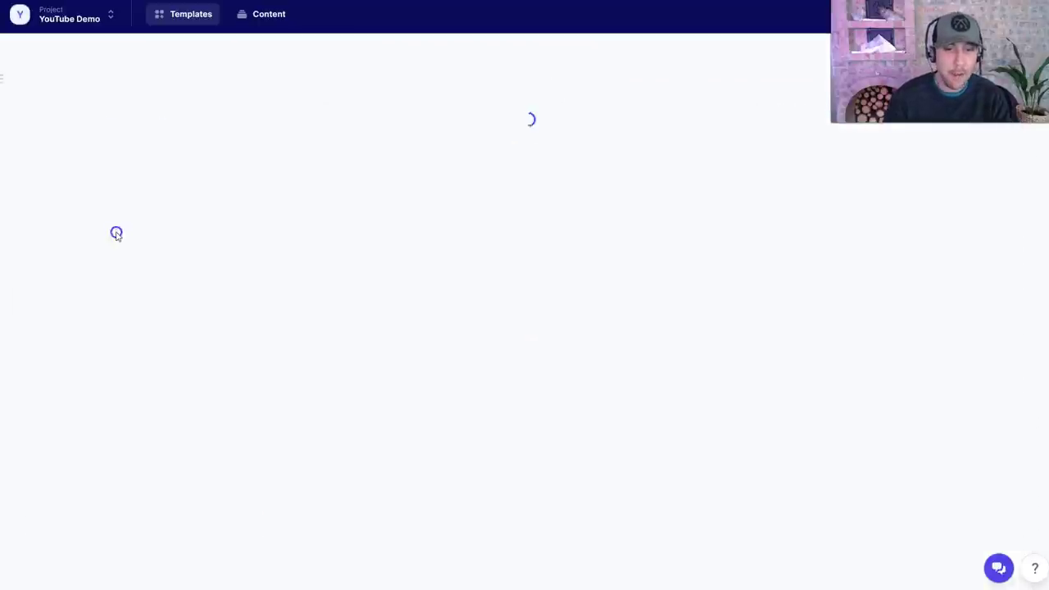
- Fill in the AIDA form with the product name "artificial intelligence", the first Notepad paragraph as description, and the tone "helpful"
left_click(93, 170)
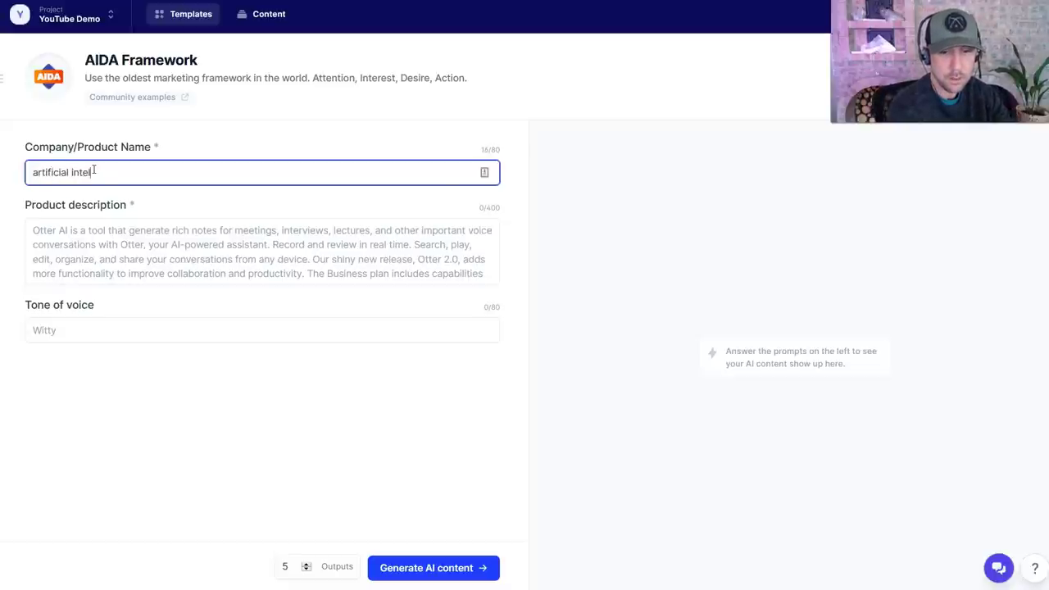
key("alt+Tab")
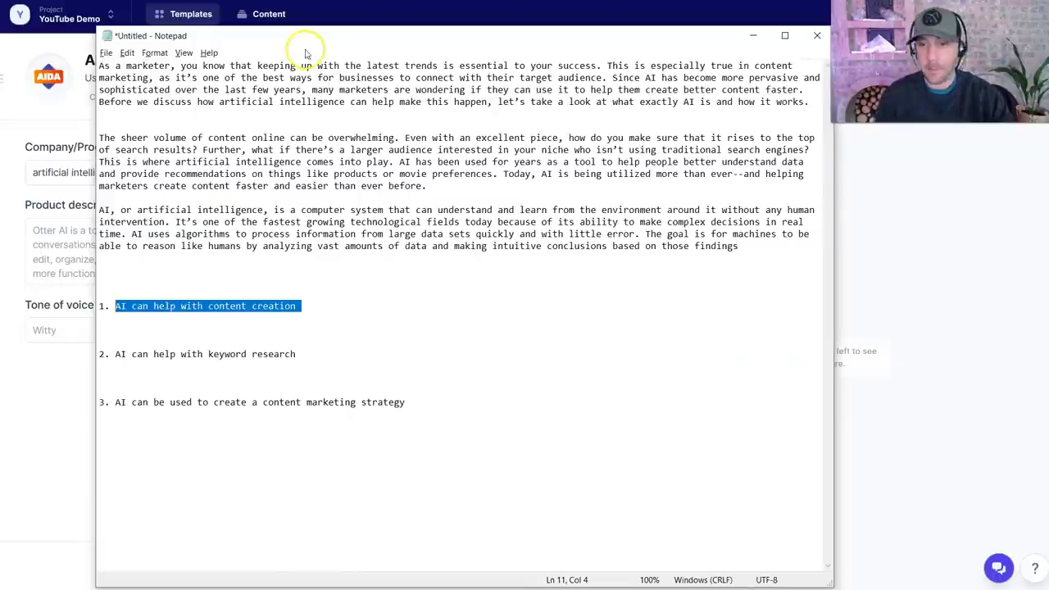
left_click(176, 120)
left_click_drag(99, 66, 503, 121)
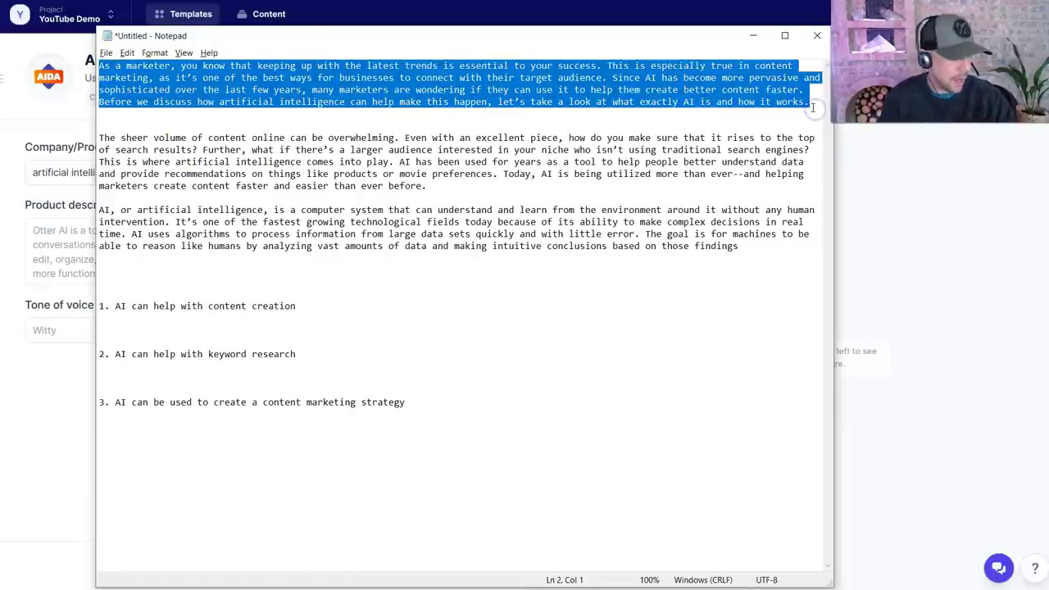
key("ctrl+c")
key("alt+Tab")
left_click(235, 269)
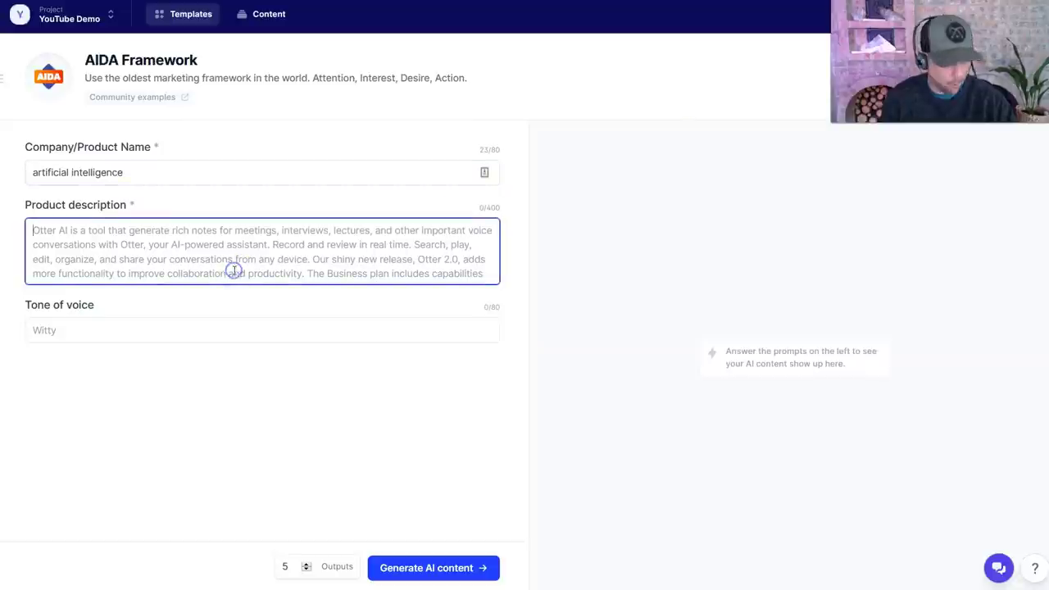
key("ctrl+v")
left_click(485, 206)
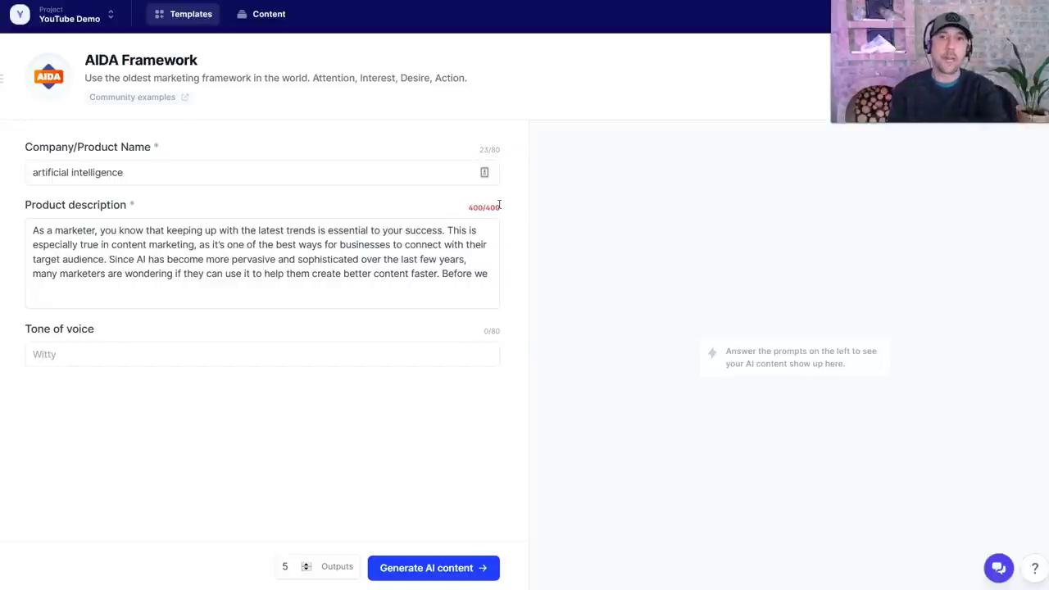
left_click(333, 352)
type("helpful")
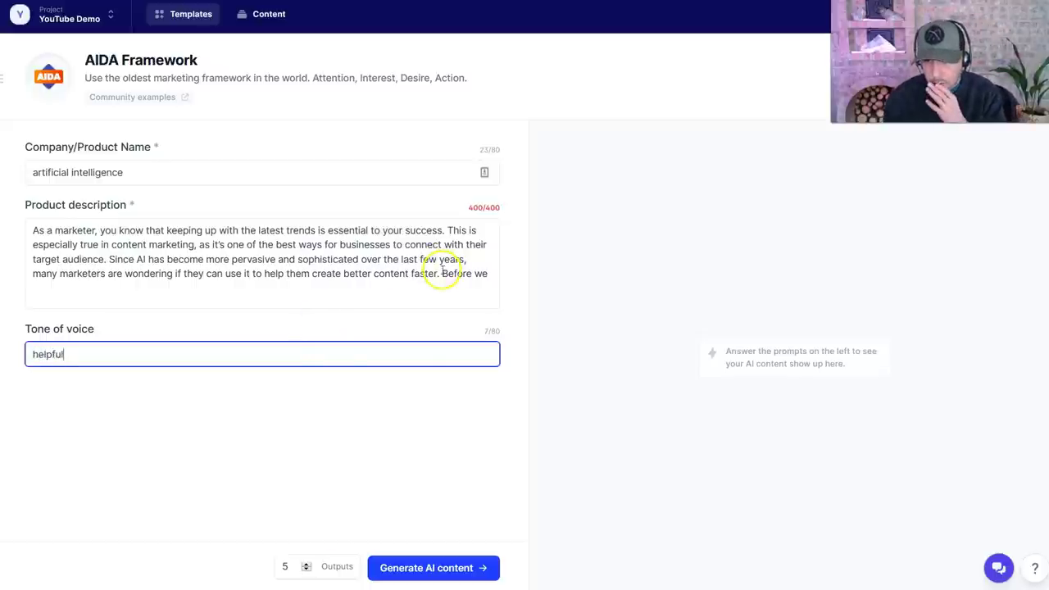
- Remove the cut-off words "Before we" from the end of the product description and generate the AIDA content
left_click_drag(441, 274, 555, 284)
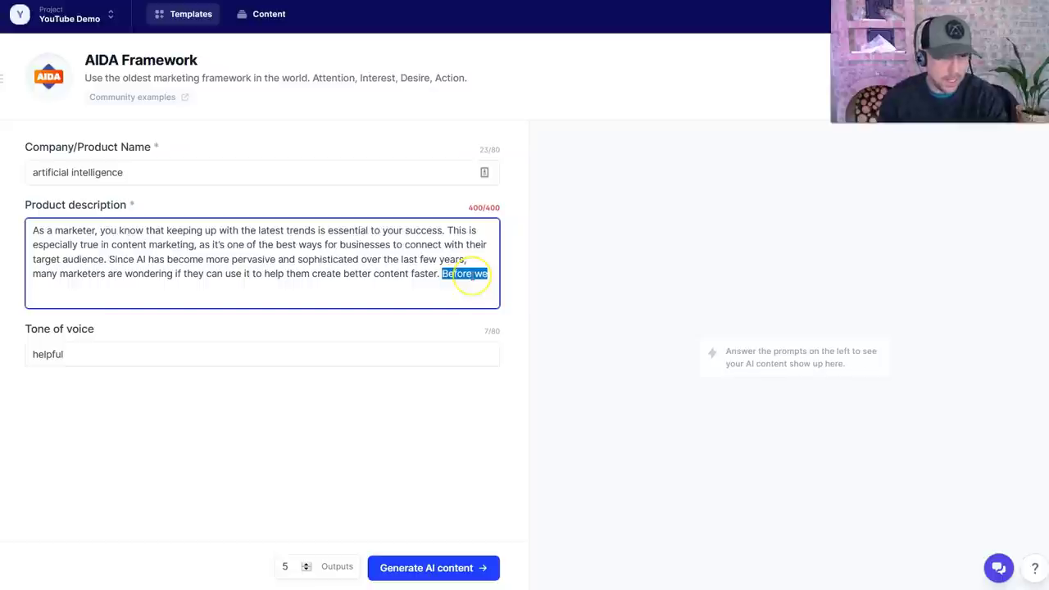
key("BackSpace")
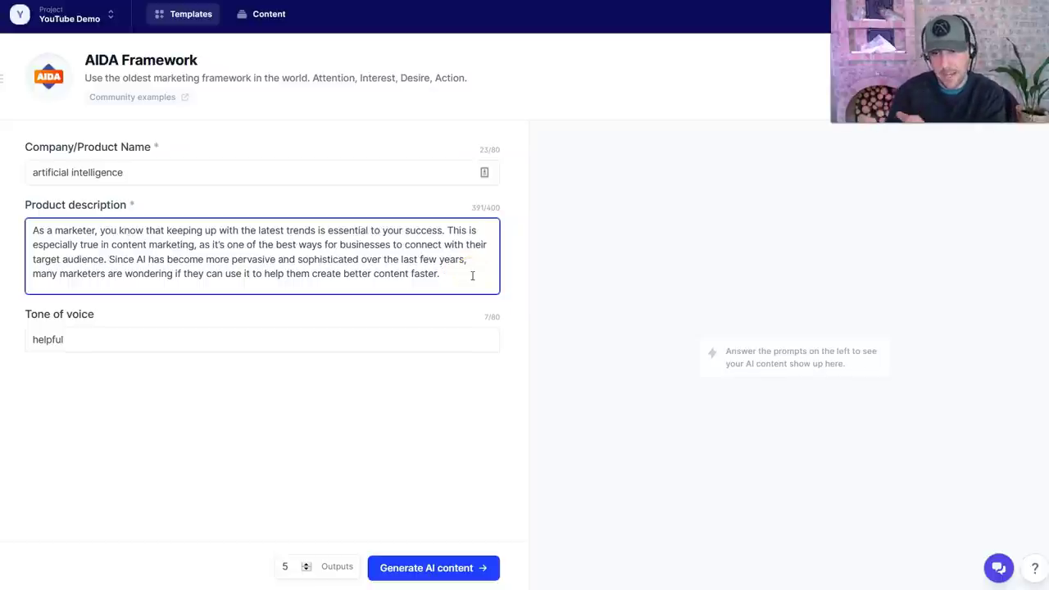
left_click(448, 565)
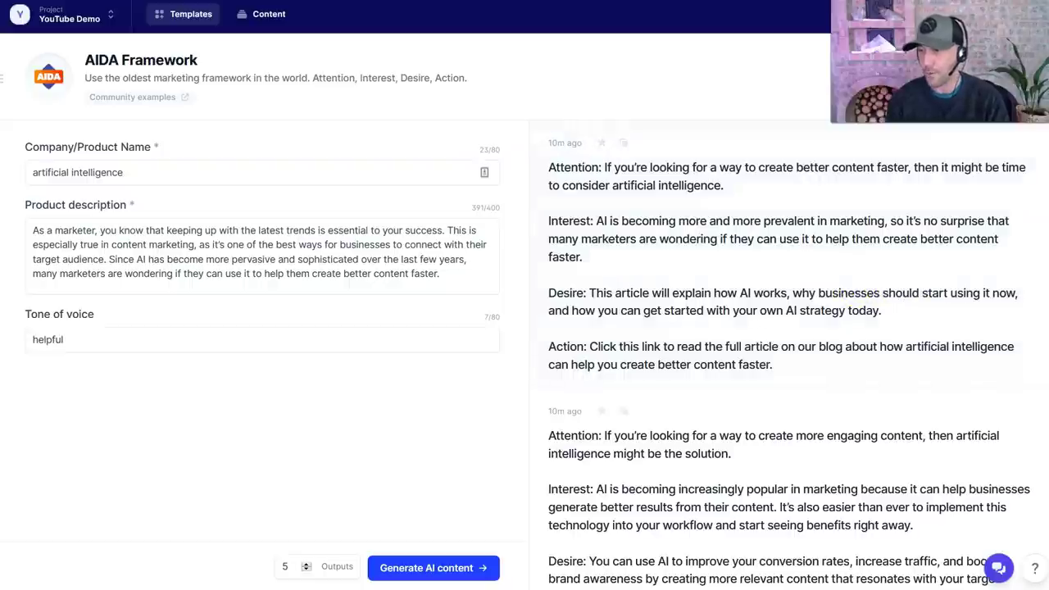
- Examine the generated AIDA variations, including the Desire sentence of the first one, for text usable in the blog post
scroll(789, 359, "down", 3)
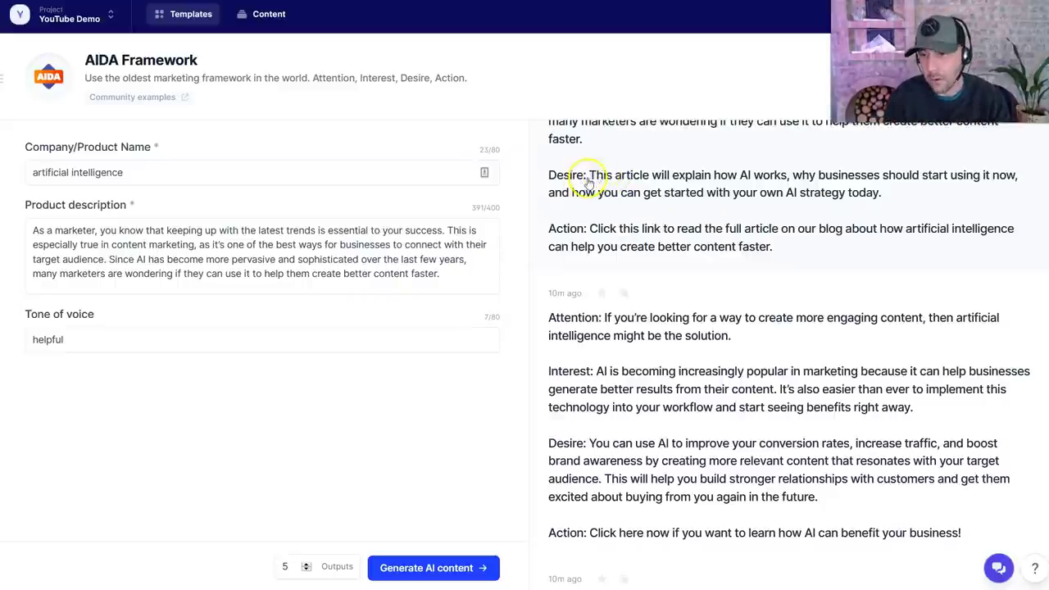
left_click(898, 244)
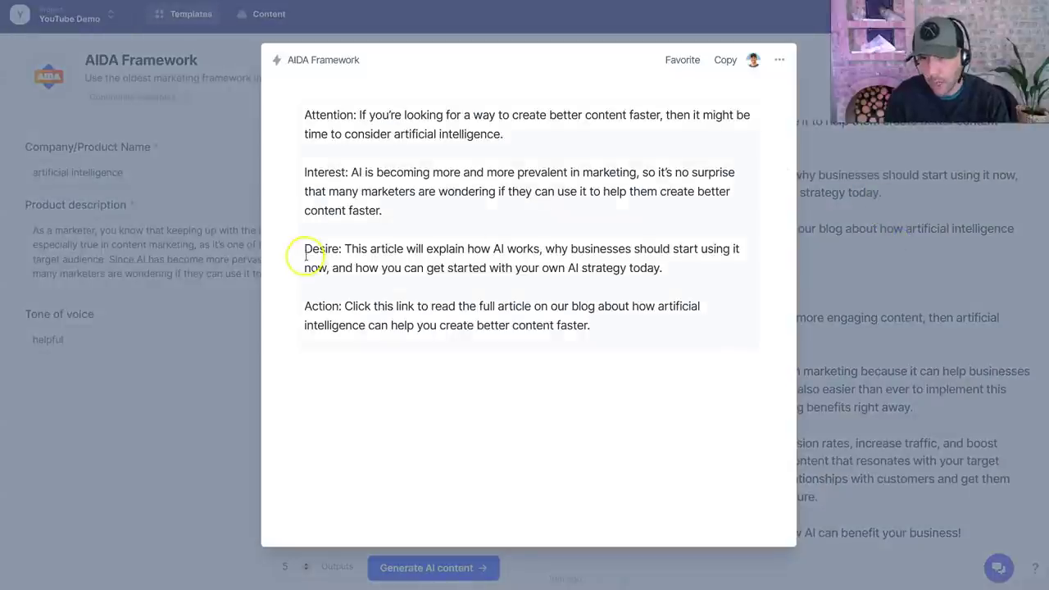
left_click_drag(344, 248, 691, 279)
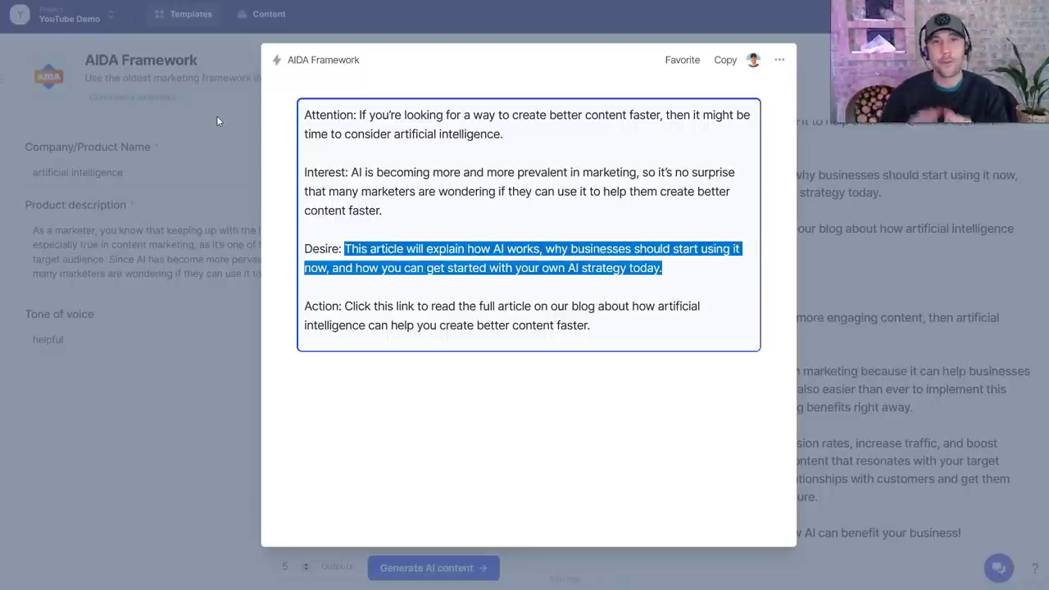
left_click(168, 318)
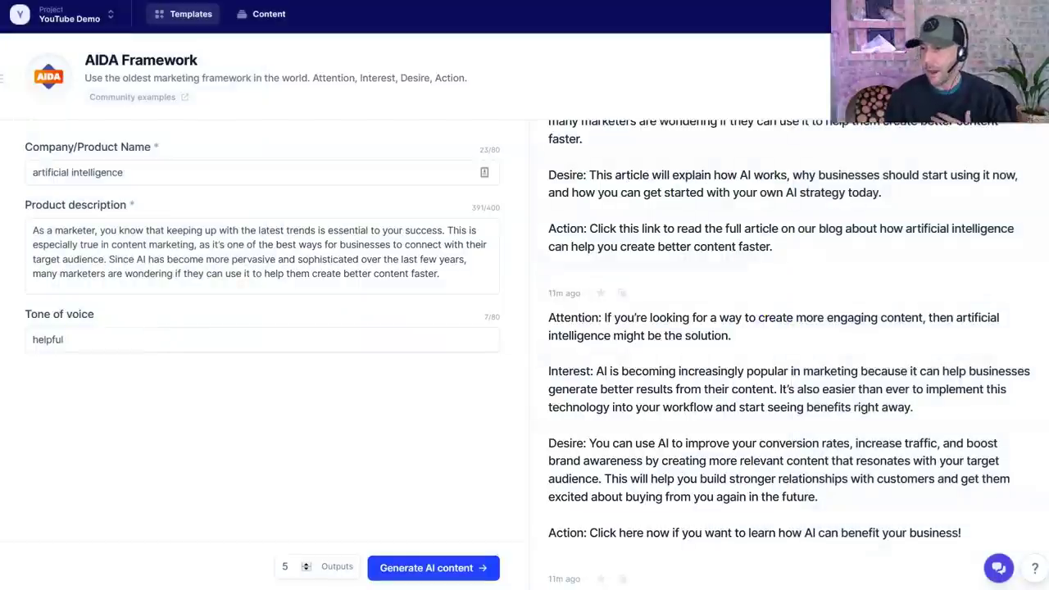
scroll(1033, 232, "down", 3)
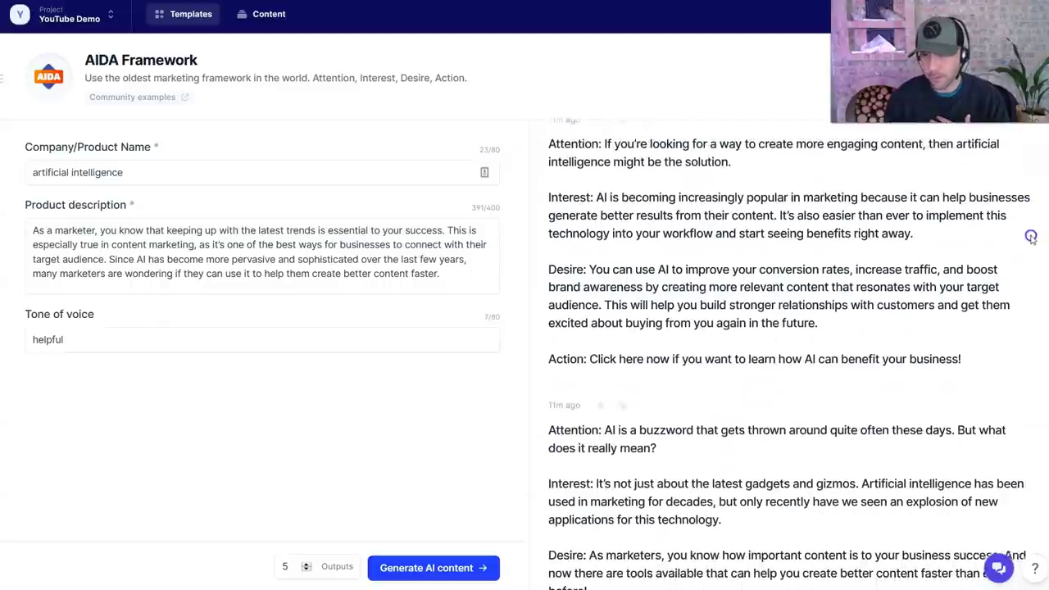
scroll(1028, 283, "down", 4)
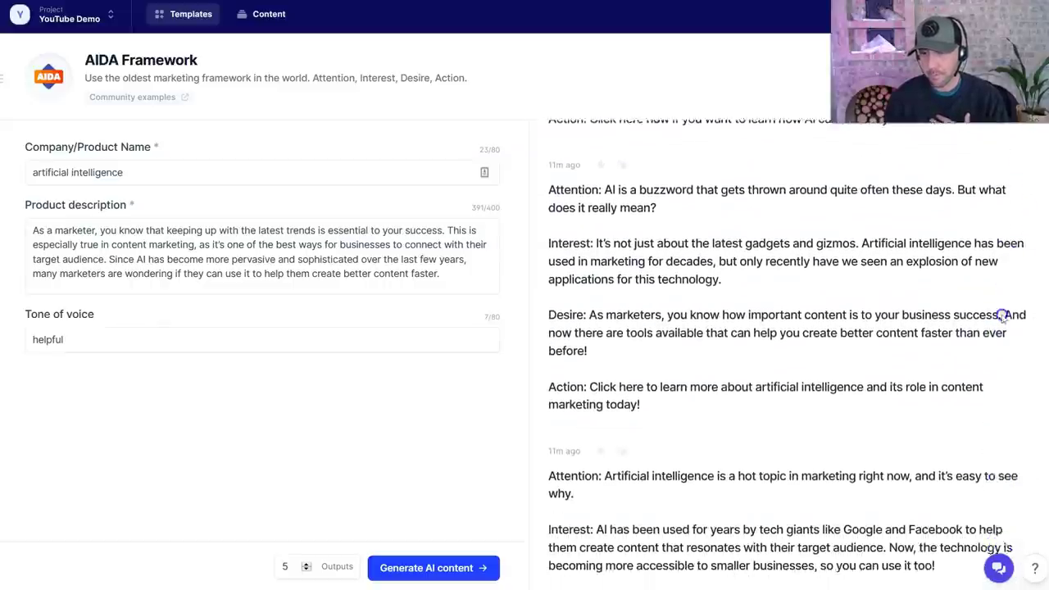
scroll(1031, 382, "down", 2)
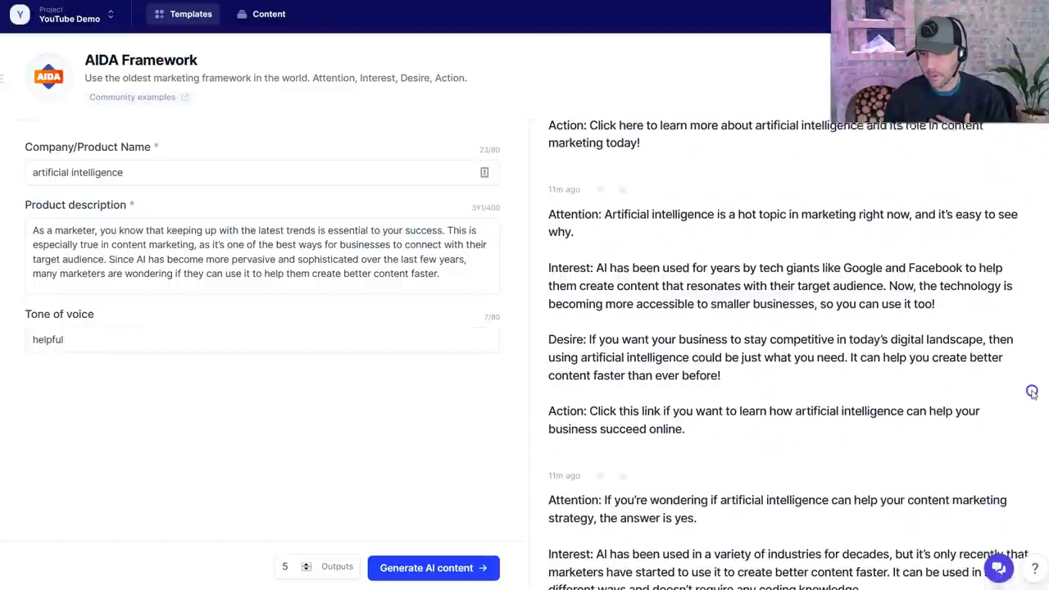
scroll(1036, 440, "down", 1)
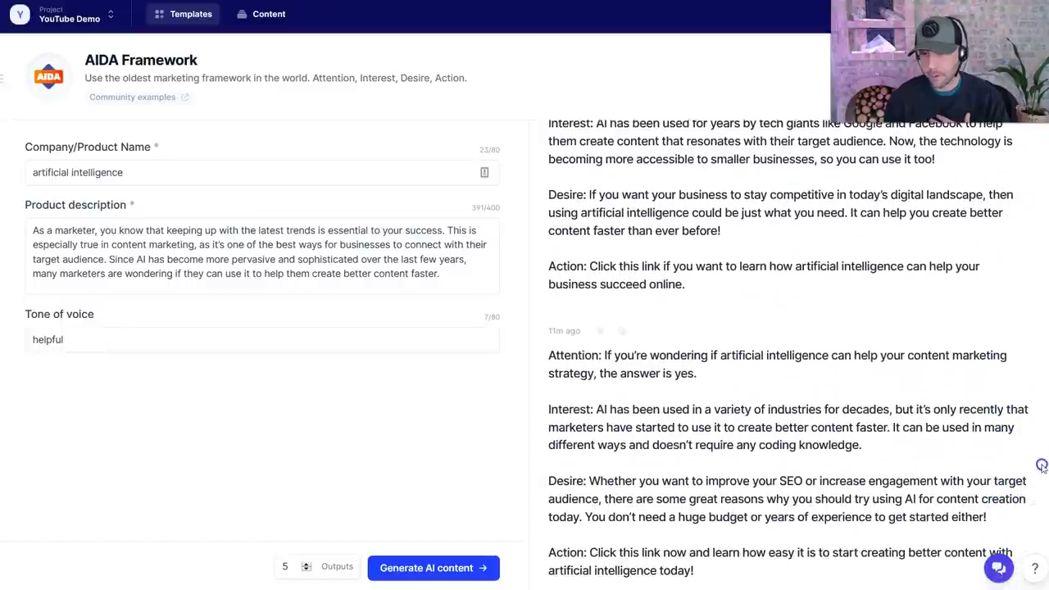